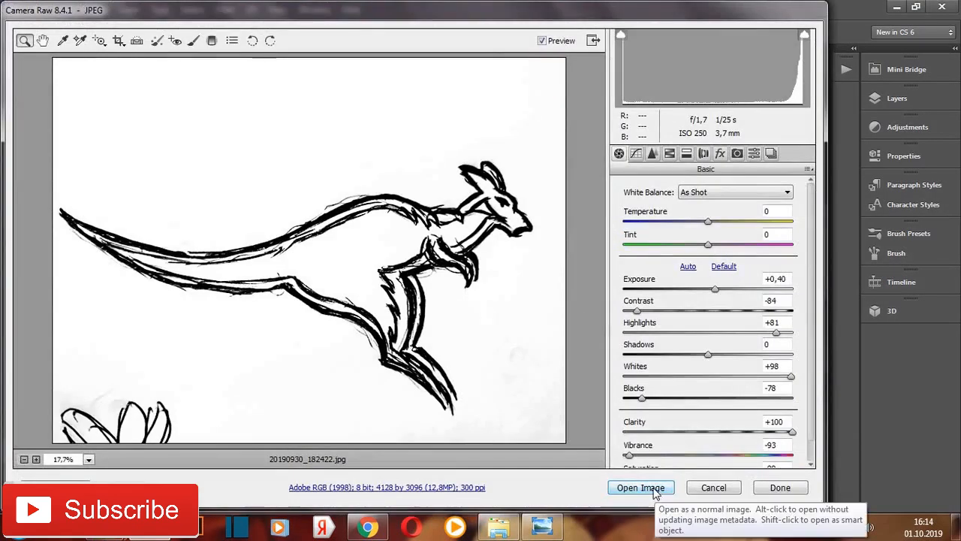
Open the adjusted kangaroo sketch from Camera Raw and set the Eraser size to 135 px.
click(650, 486)
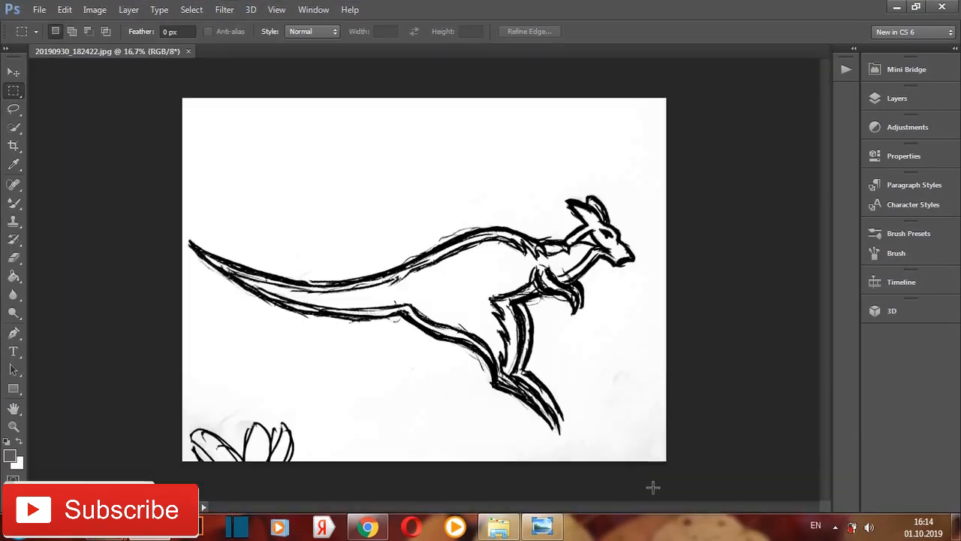
click(14, 257)
click(64, 30)
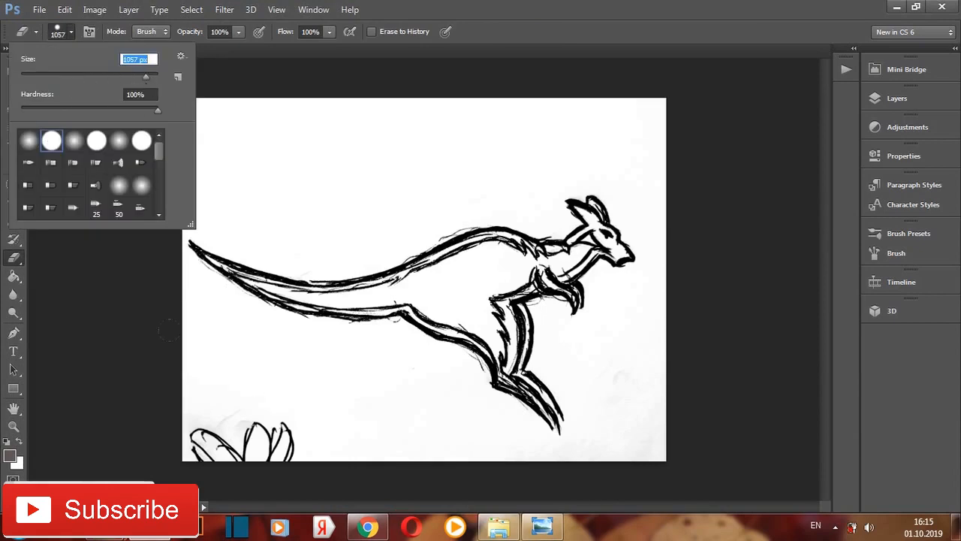
text(60)
key(Return)
click(75, 34)
drag(101, 76, 101, 77)
click(342, 200)
scroll(495, 289, up, 9)
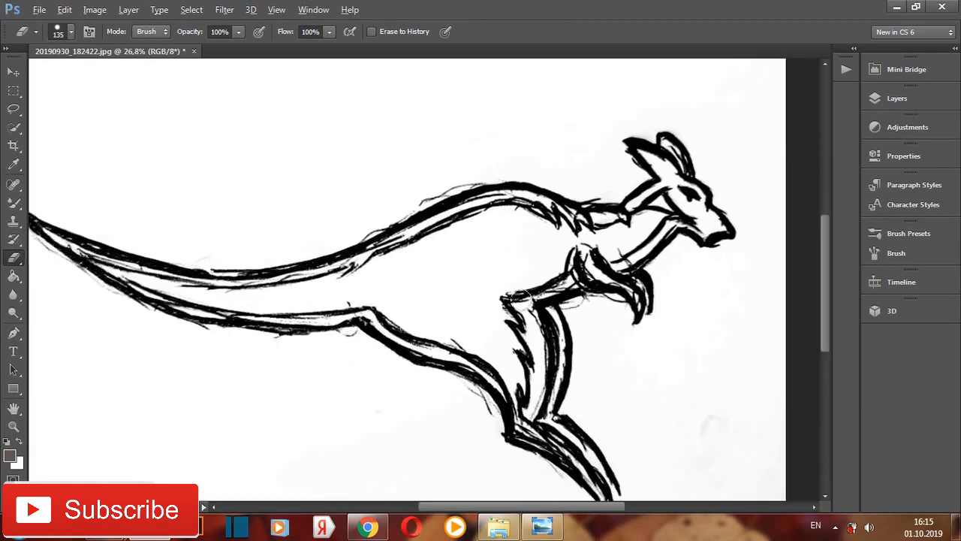
Erase the inner sketch lines and stray strokes along the kangaroo's body, back and tail, leaving a single contour.
mouse_move(563, 275)
mouse_down()
mouse_move(506, 281)
mouse_move(491, 343)
mouse_up()
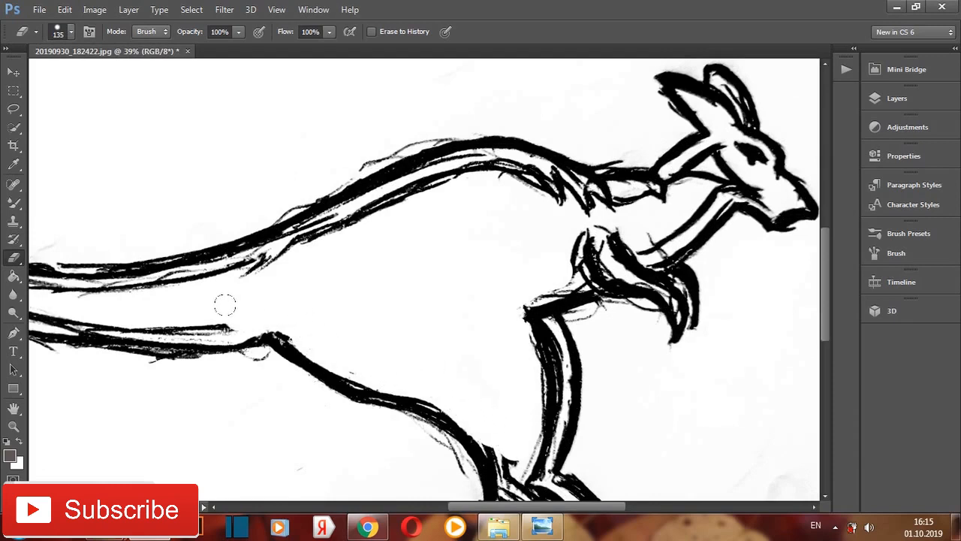
drag(108, 322, 61, 306)
scroll(554, 359, down, 2)
scroll(539, 205, up, 6)
mouse_move(246, 289)
mouse_down()
mouse_move(366, 228)
mouse_move(467, 196)
mouse_move(596, 225)
mouse_move(767, 218)
mouse_up()
scroll(533, 274, down, 3)
scroll(213, 283, up, 3)
drag(336, 293, 76, 371)
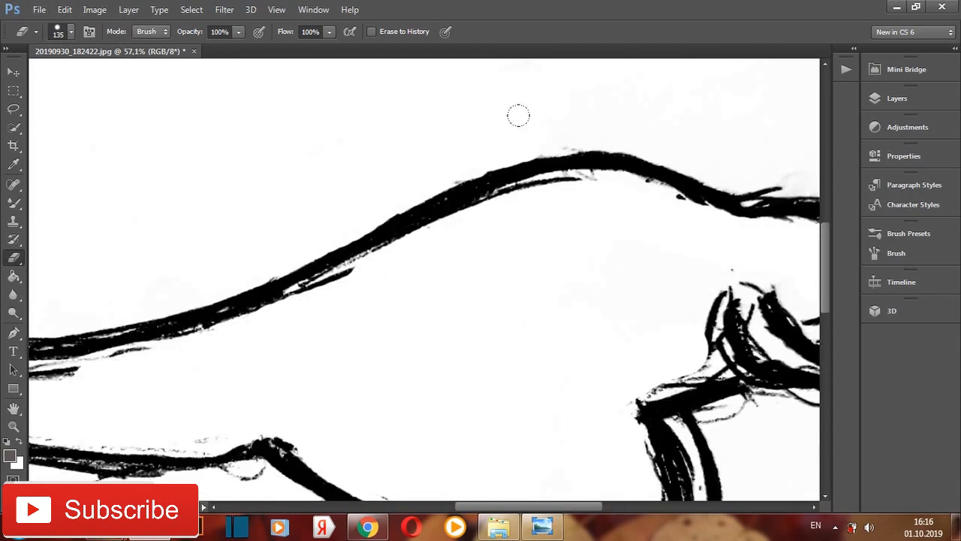
Erase the inner lines of the neck and throat, reducing the eraser to 72 px for the finer areas.
scroll(513, 207, down, 9)
scroll(720, 192, up, 12)
drag(582, 207, 490, 235)
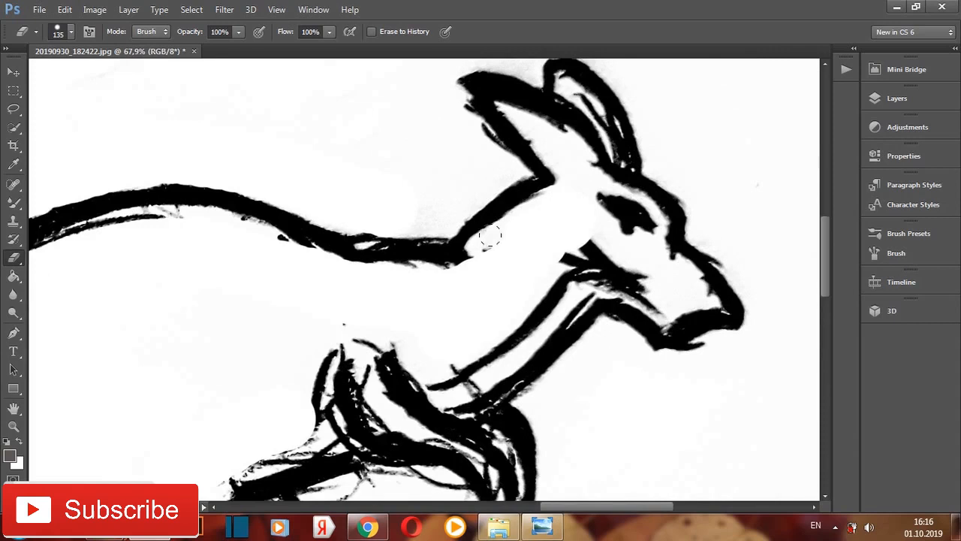
click(72, 33)
drag(81, 74, 70, 73)
drag(644, 298, 662, 308)
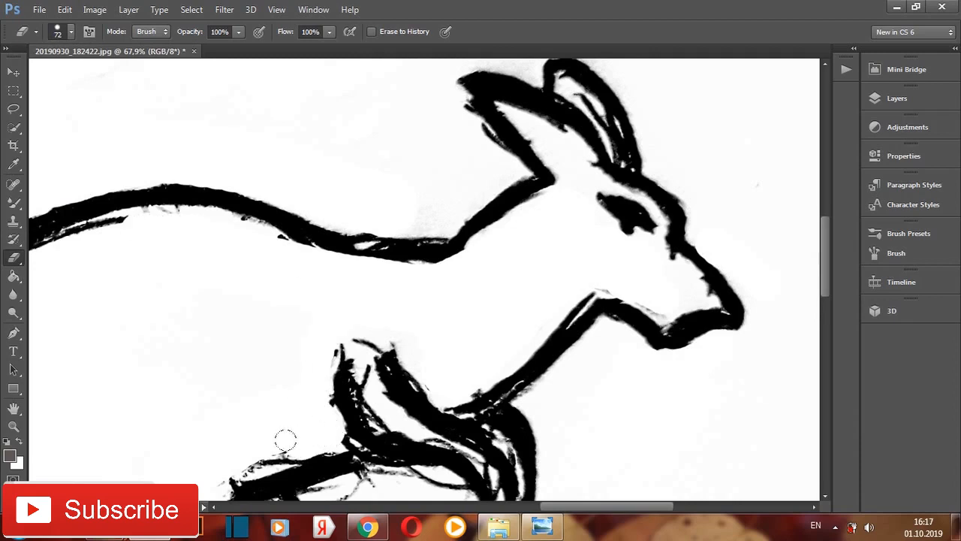
Set the eraser size to 31 px and clear the white gaps between the strokes of the front paws.
click(71, 32)
drag(54, 76, 40, 76)
drag(353, 347, 416, 435)
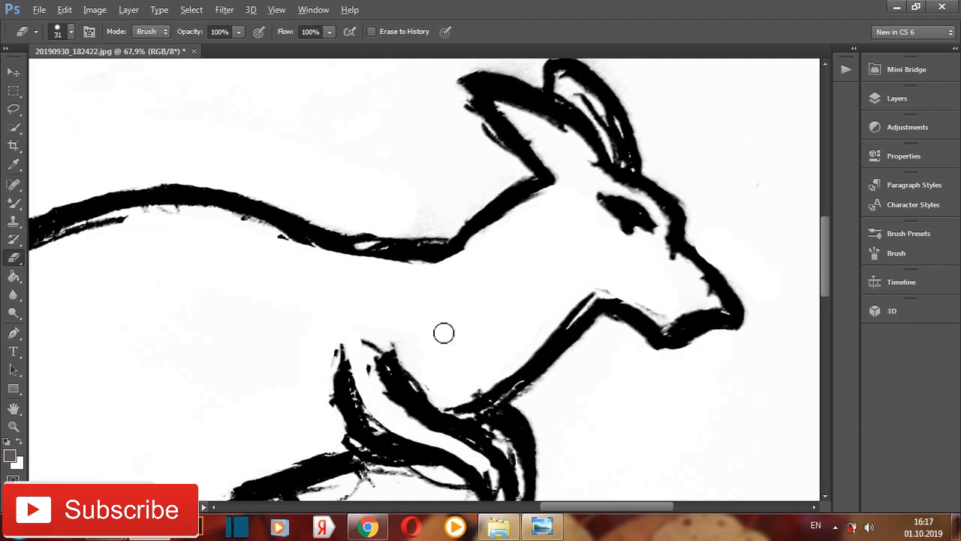
scroll(488, 465, down, 2)
drag(461, 407, 468, 422)
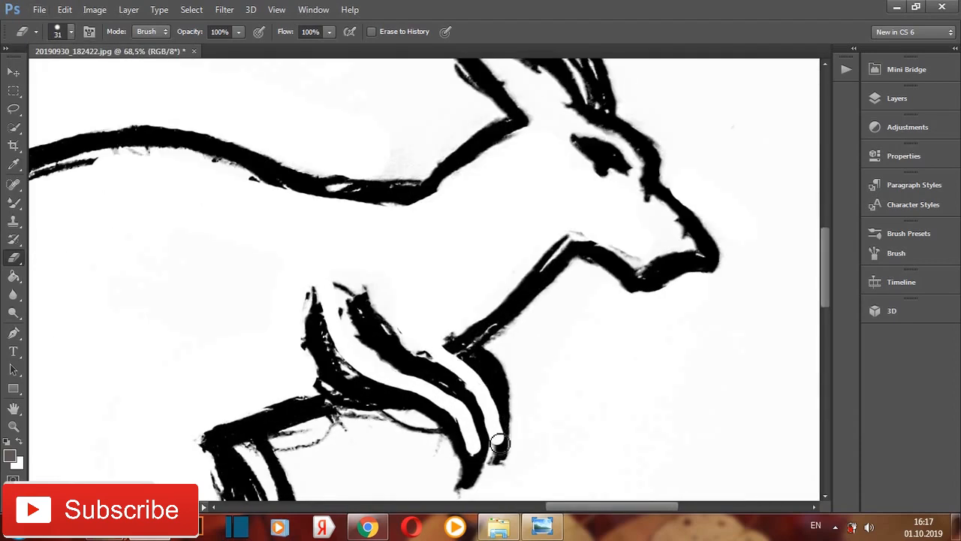
drag(321, 388, 257, 407)
Erase the stray strokes beneath the front paws and around the hind legs and feet.
scroll(311, 293, down, 4)
scroll(346, 392, up, 3)
mouse_move(406, 376)
mouse_down()
mouse_move(332, 369)
mouse_move(412, 379)
mouse_move(310, 373)
mouse_move(270, 386)
mouse_move(300, 385)
mouse_up()
scroll(300, 385, down, 3)
scroll(312, 278, up, 3)
scroll(319, 439, up, 2)
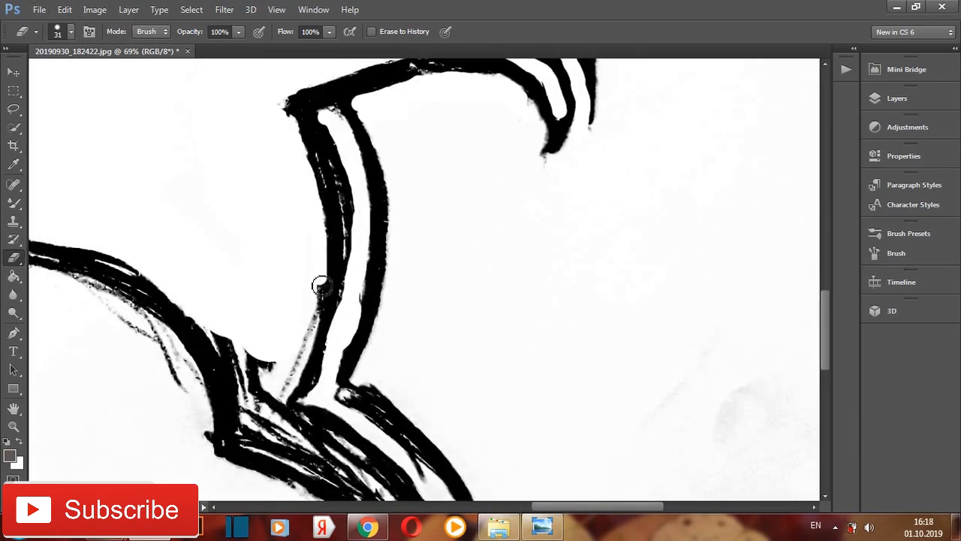
scroll(263, 217, down, 2)
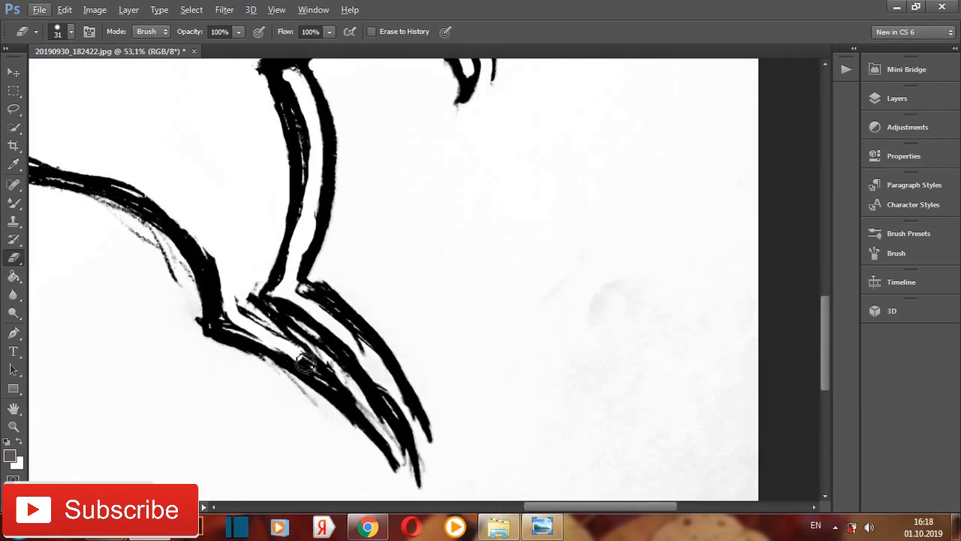
scroll(316, 361, down, 2)
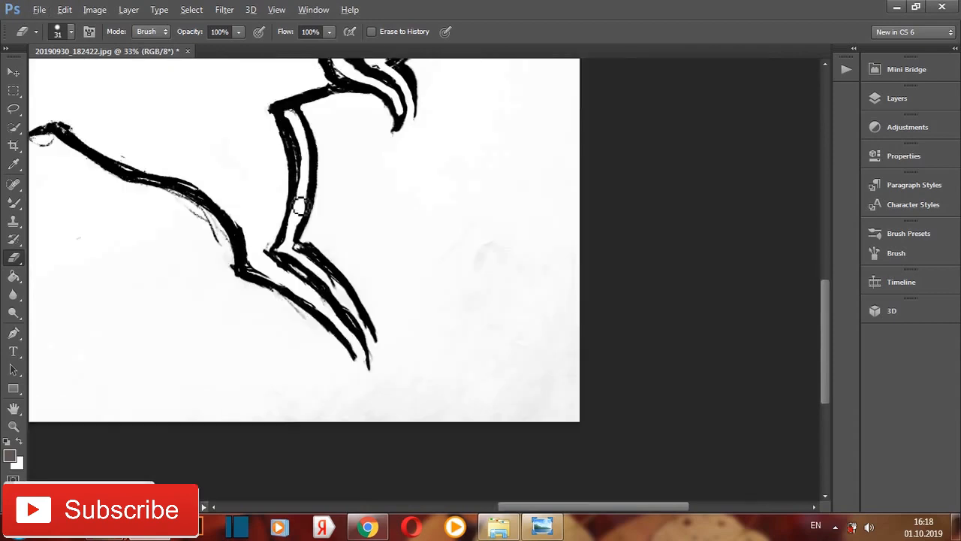
scroll(227, 215, up, 3)
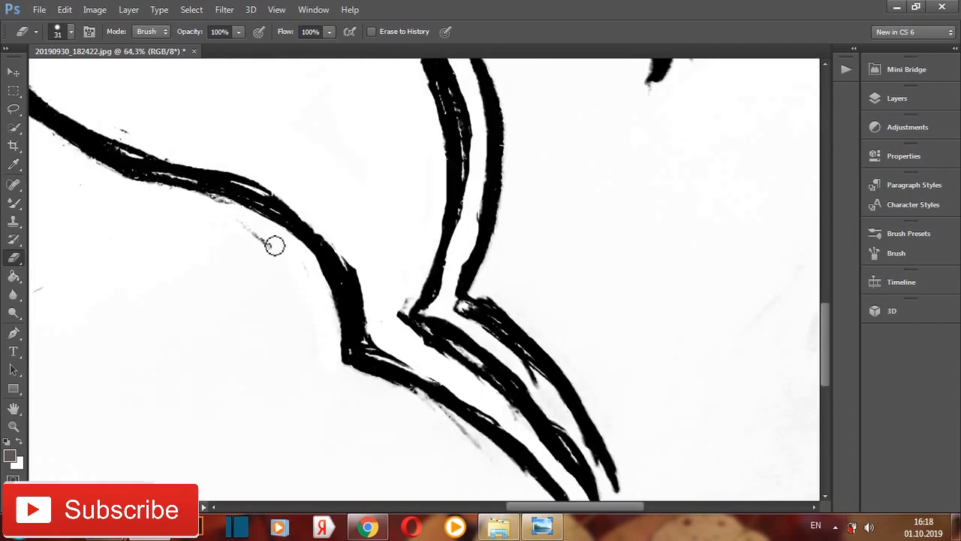
Erase the doubled inner lines along both edges of the tail.
scroll(395, 333, down, 3)
scroll(395, 332, up, 2)
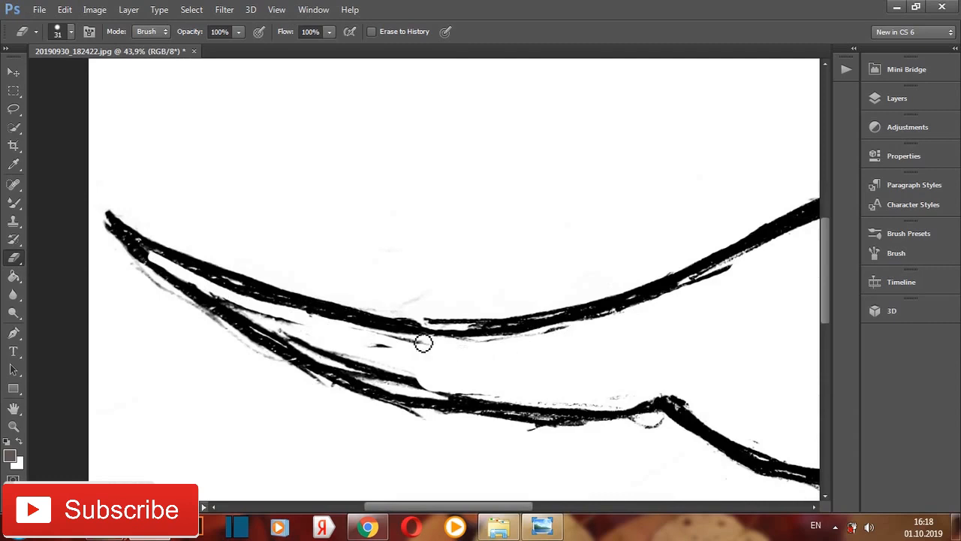
mouse_move(181, 276)
mouse_down()
mouse_move(312, 354)
mouse_move(455, 397)
mouse_up()
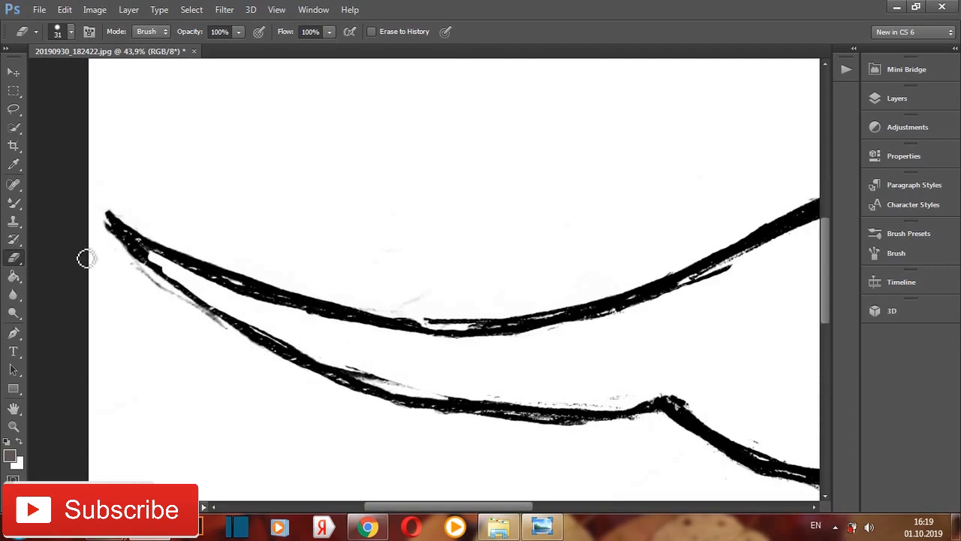
Clean up the ears by erasing the shading inside them and the rough stroke edges.
scroll(365, 404, down, 2)
scroll(646, 231, up, 4)
mouse_move(409, 192)
mouse_down()
mouse_move(491, 270)
mouse_move(544, 363)
mouse_up()
drag(494, 282, 541, 324)
scroll(417, 261, down, 3)
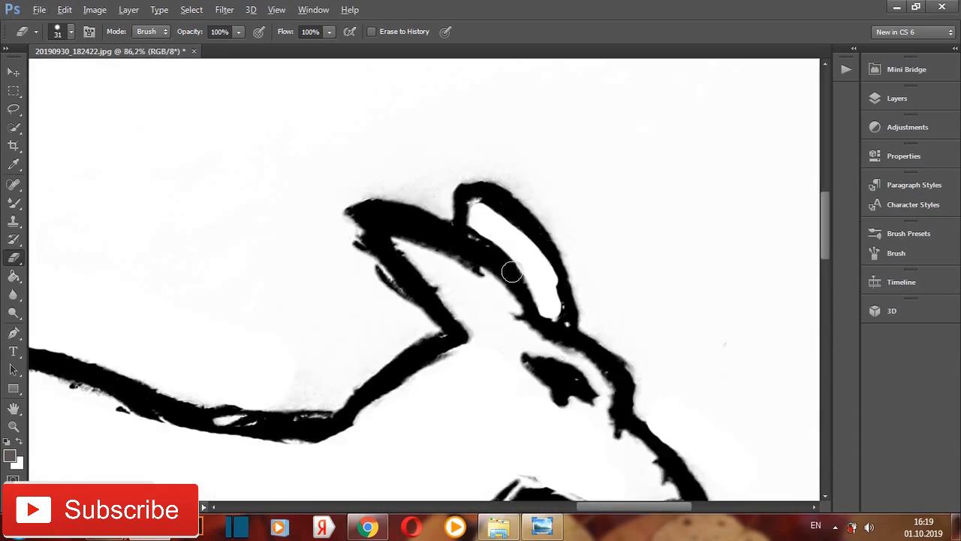
scroll(418, 260, up, 2)
scroll(359, 291, up, 2)
mouse_move(548, 365)
mouse_down()
mouse_move(527, 330)
mouse_move(396, 259)
mouse_up()
mouse_move(404, 335)
mouse_down()
mouse_move(427, 356)
mouse_move(485, 359)
mouse_up()
Erase the rough edges around the eye, muzzle and jaw and the doubled line along the throat.
scroll(472, 309, down, 3)
scroll(480, 337, up, 2)
scroll(560, 278, down, 2)
scroll(534, 343, up, 3)
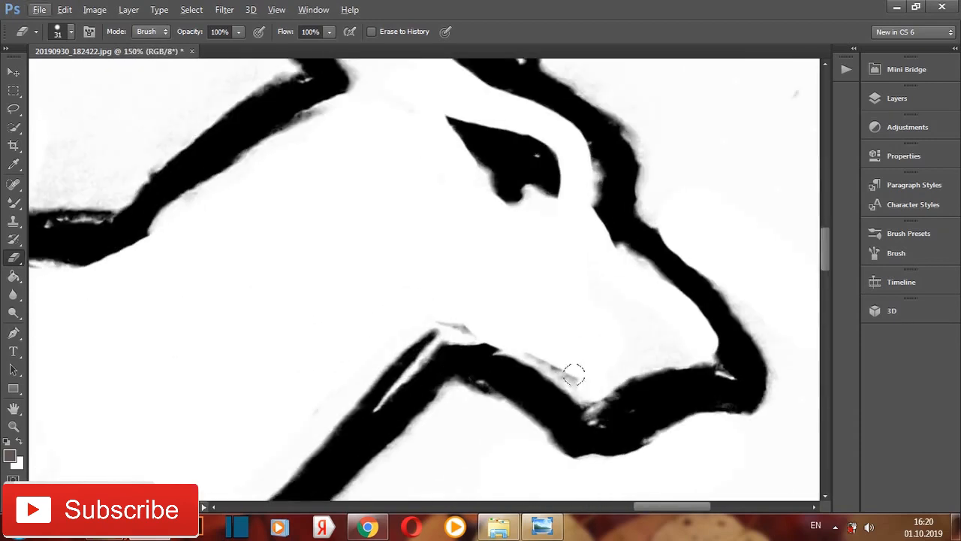
drag(412, 336, 311, 423)
Save the cleaned-up kangaroo sketch as an image file.
scroll(311, 423, down, 4)
click(39, 9)
click(59, 177)
click(918, 305)
click(743, 195)
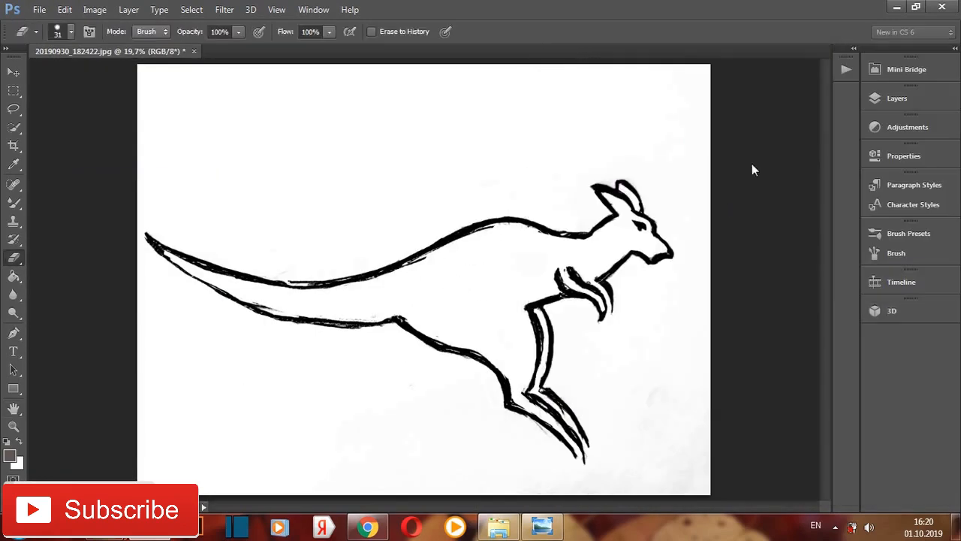
Bring the saved kangaroo image into the open CorelDRAW document and move it to the empty area beside the page.
click(897, 7)
right_click(422, 102)
click(465, 144)
drag(84, 251, 107, 527)
drag(78, 246, 403, 282)
scroll(420, 280, up, 1)
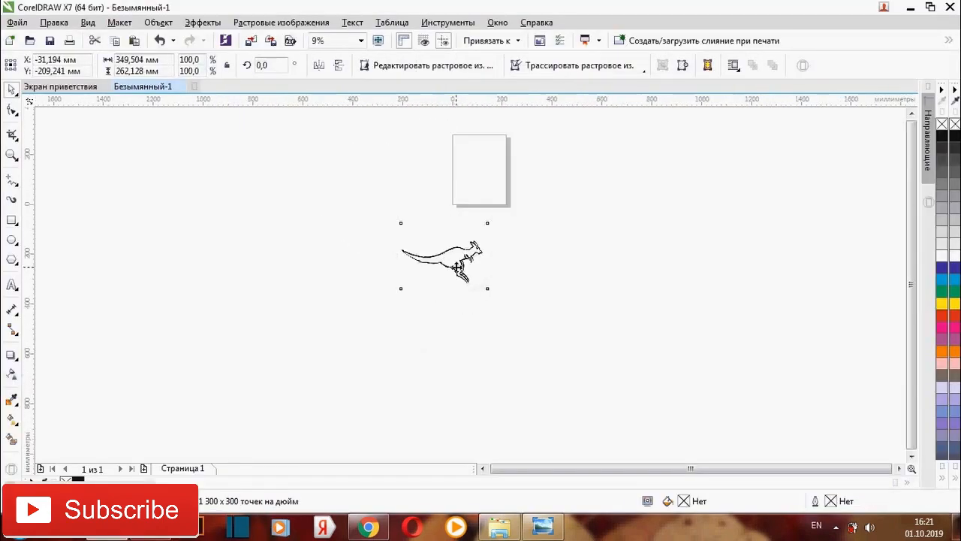
drag(458, 265, 365, 204)
Trace the kangaroo's upper edge with straight Freehand segments from the tail tip along the back to the shoulders.
scroll(365, 196, up, 4)
scroll(504, 178, down, 2)
click(11, 180)
scroll(302, 191, up, 2)
click(308, 180)
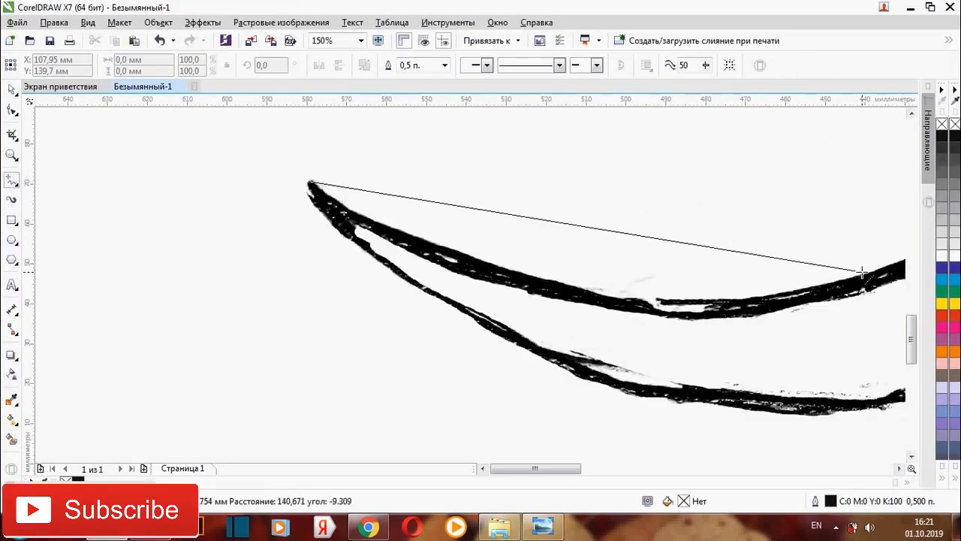
double_click(686, 273)
click(675, 162)
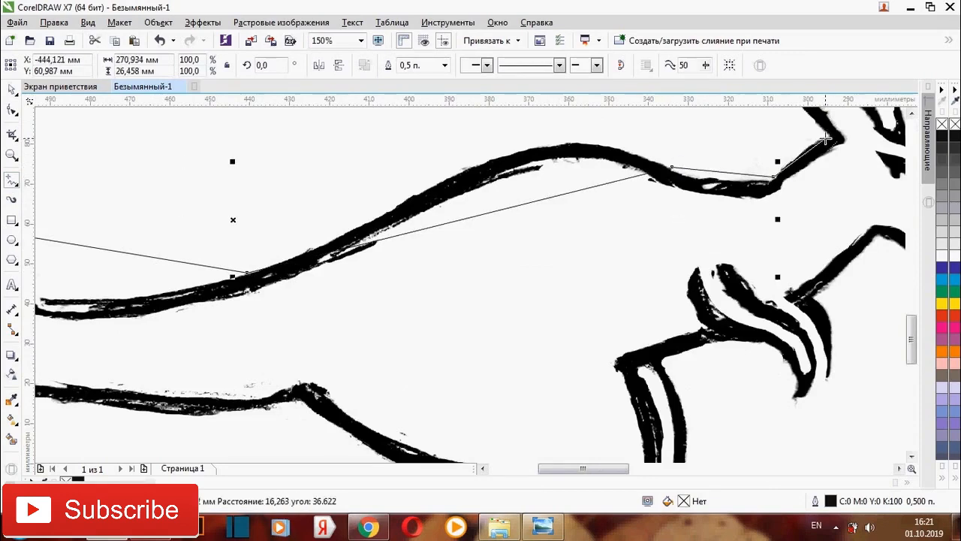
Continue the straight-segment outline around the ears, head and throat to the front paw tip and back along the inner face.
click(829, 130)
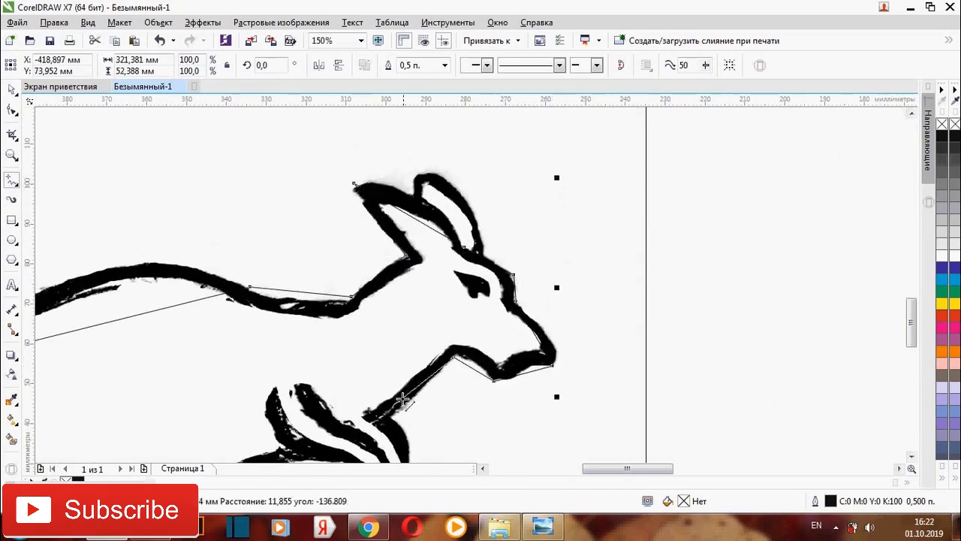
double_click(395, 414)
double_click(406, 351)
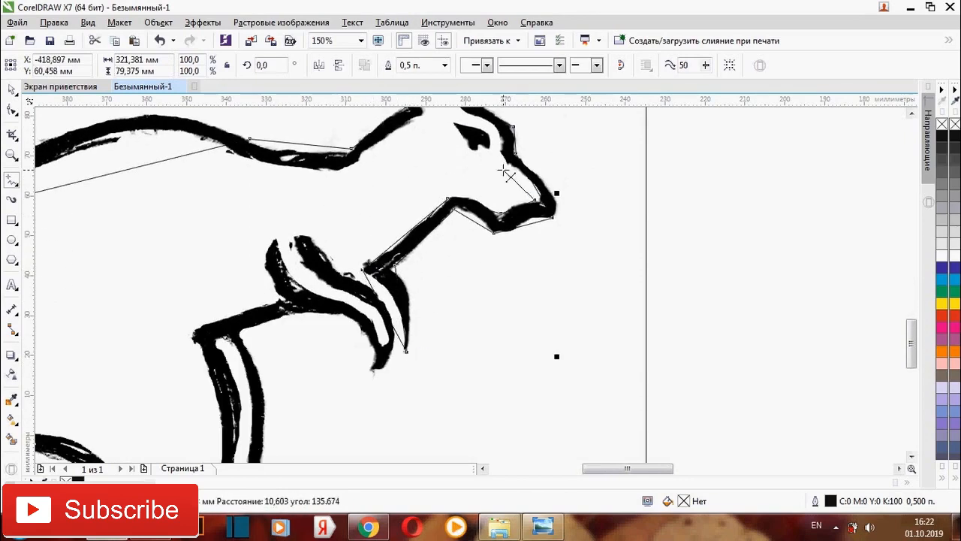
double_click(488, 120)
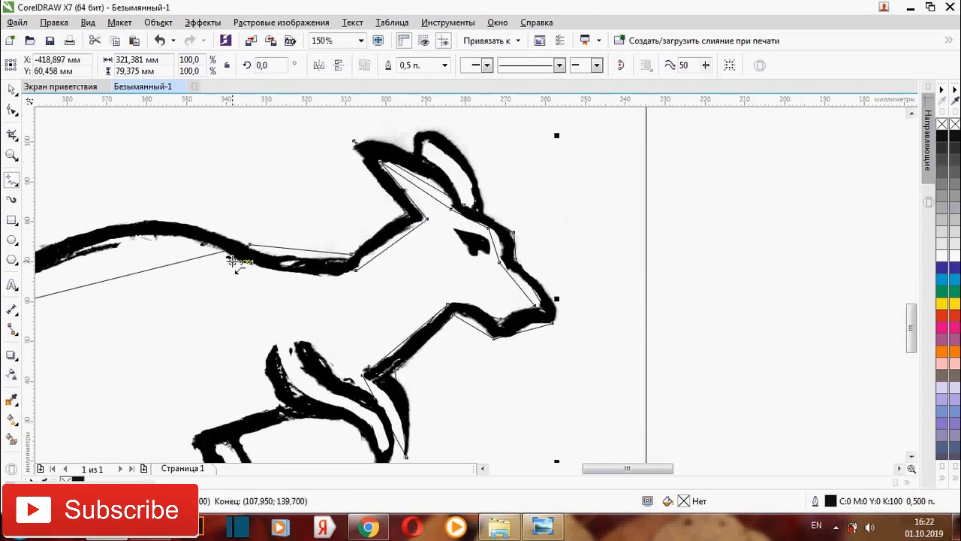
Continue the outline along the inner edge of the neck and back to the inside of the tail.
double_click(232, 261)
double_click(141, 365)
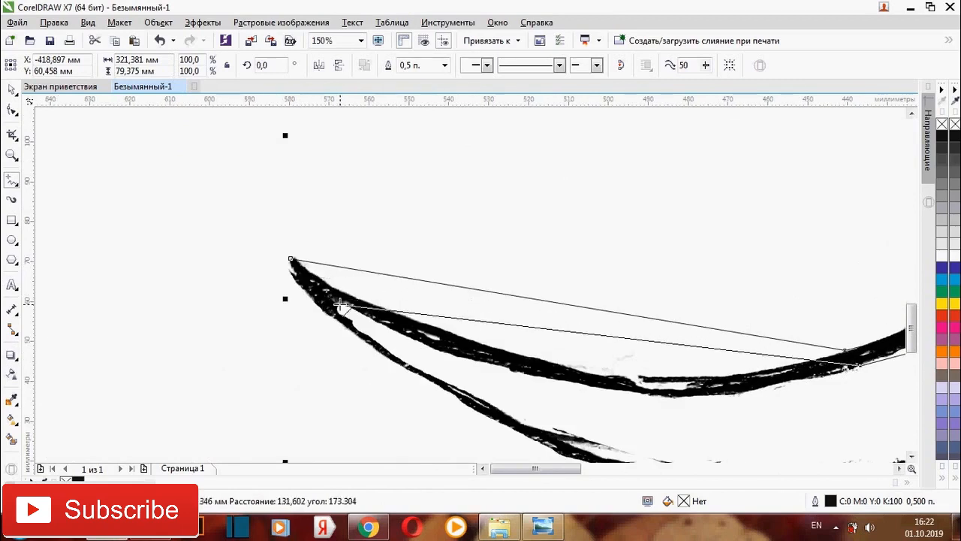
double_click(341, 305)
Complete the straight-segment outline along the belly, hind leg and foot and back to the tail tip.
double_click(576, 354)
double_click(438, 380)
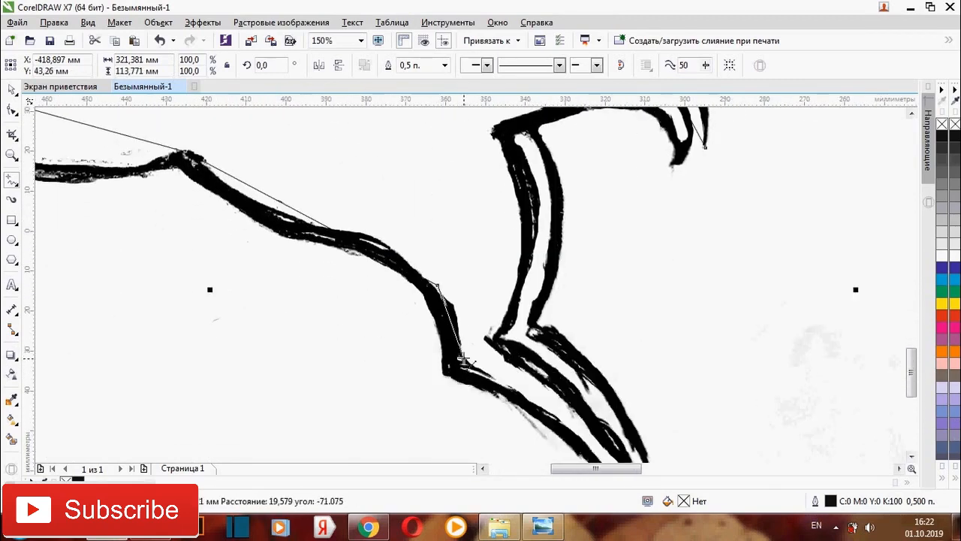
double_click(463, 358)
double_click(459, 378)
double_click(303, 252)
double_click(372, 198)
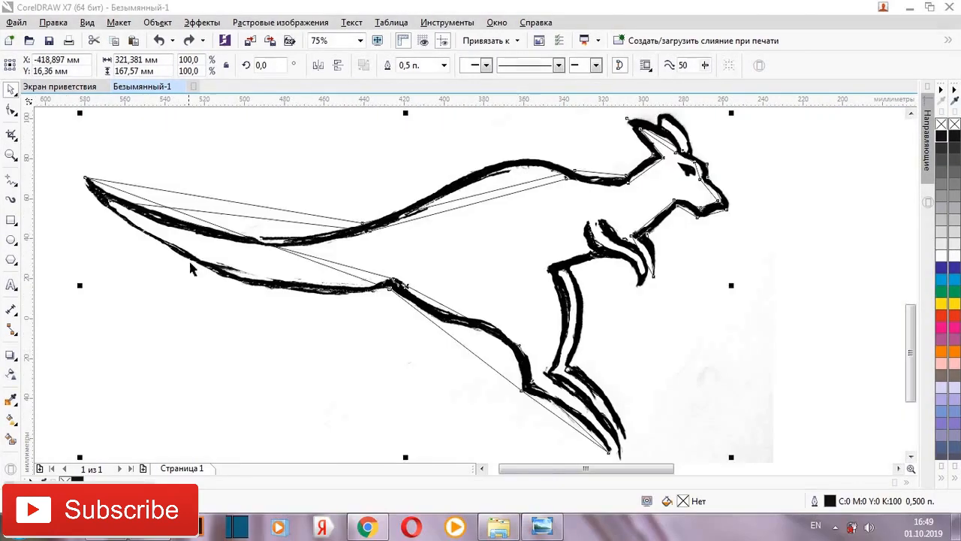
Bend the straight tail segments of the traced outline with the Shape tool so they follow the sketch.
scroll(193, 268, down, 2)
scroll(189, 221, up, 2)
key(F10)
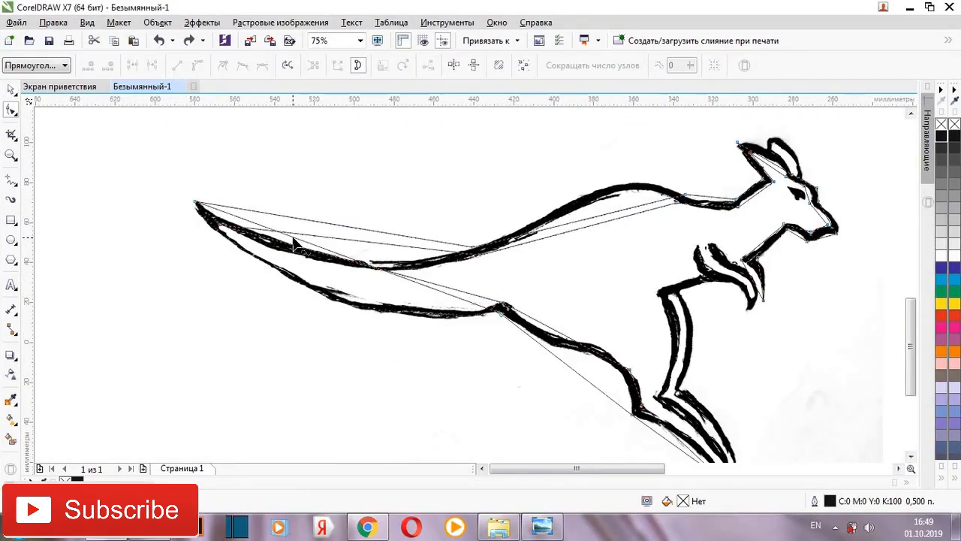
drag(316, 246, 298, 290)
scroll(243, 239, up, 2)
click(522, 277)
scroll(383, 257, down, 1)
drag(536, 290, 526, 353)
drag(502, 386, 502, 366)
Convert further outline segments to curves that follow the sketch, and fill the traced shape black.
click(525, 246)
click(198, 66)
drag(523, 246, 523, 303)
click(510, 217)
click(201, 68)
drag(495, 215, 487, 277)
click(941, 136)
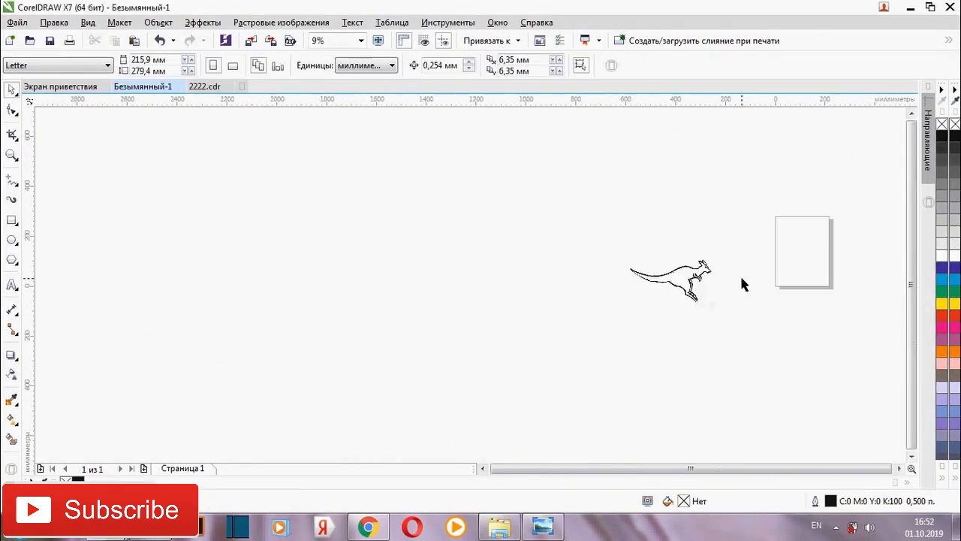
scroll(740, 278, up, 3)
drag(729, 210, 293, 401)
scroll(614, 229, up, 3)
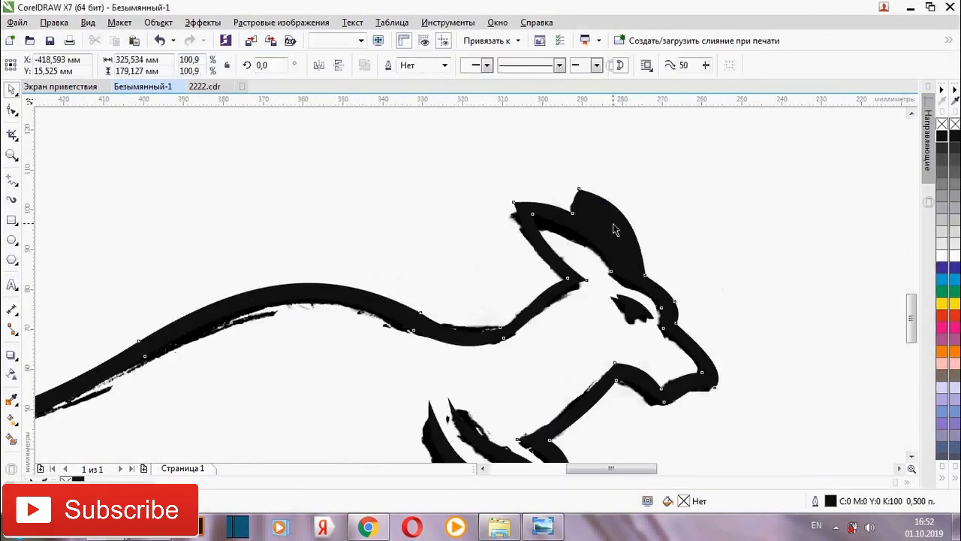
scroll(711, 214, up, 2)
click(824, 163)
scroll(558, 220, down, 3)
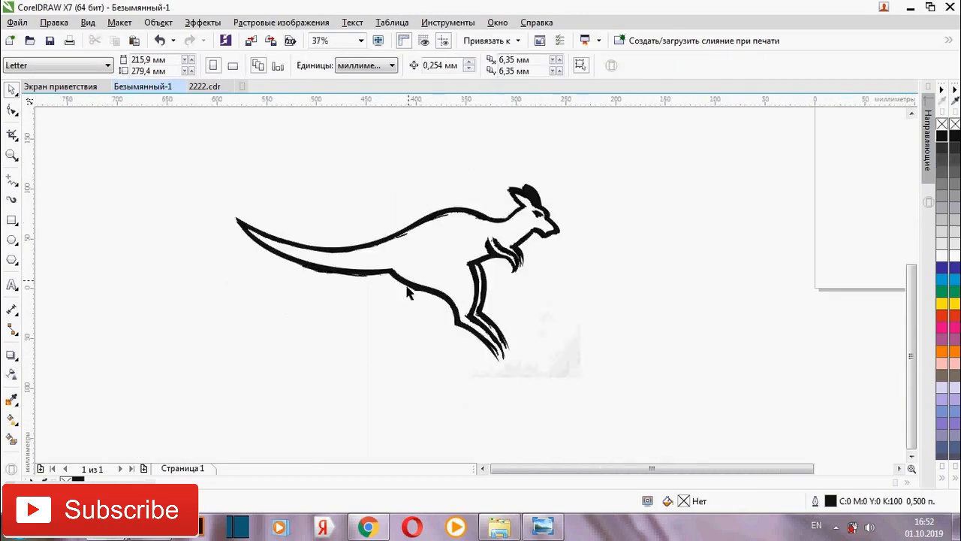
Fill the kangaroo's body contour, the front leg shape and the eye with orange.
scroll(452, 219, up, 1)
click(455, 202)
click(942, 352)
click(551, 293)
click(942, 352)
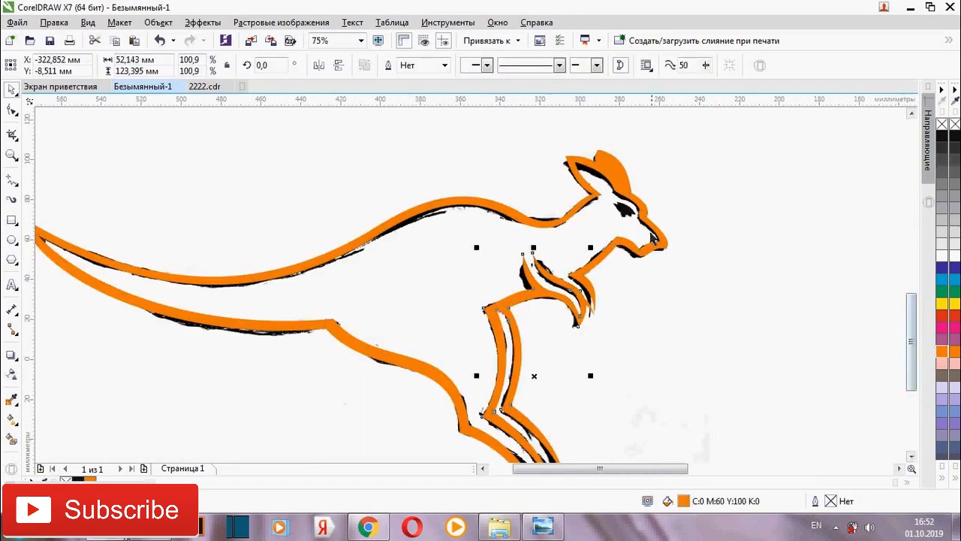
click(627, 210)
click(943, 352)
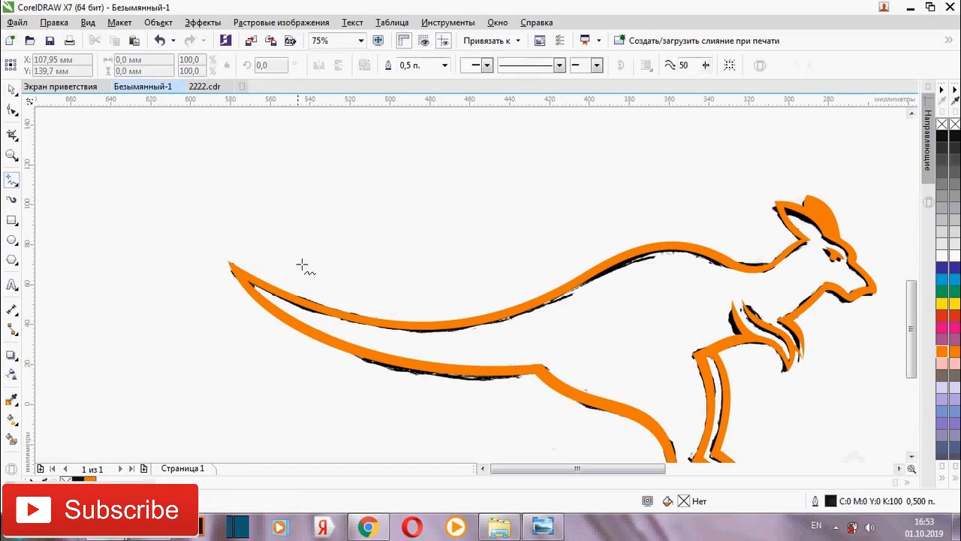
Draw a new outer outline of straight Freehand segments from beyond the tail tip over the back and ears to the muzzle.
click(221, 245)
double_click(502, 298)
double_click(743, 252)
double_click(788, 239)
double_click(765, 195)
double_click(798, 193)
double_click(814, 180)
double_click(848, 234)
double_click(865, 263)
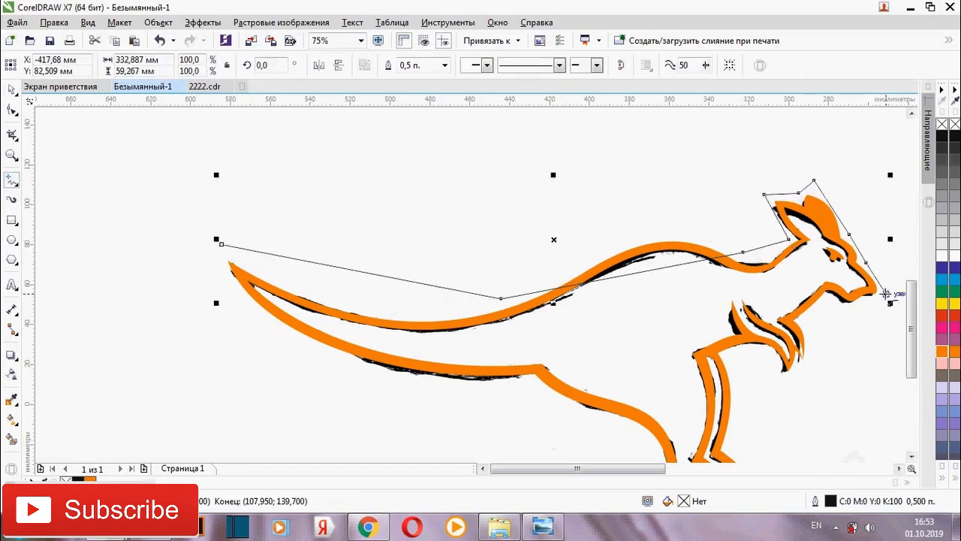
Continue the outer outline with straight Freehand segments below the muzzle, around the paw, leg and foot, and close it at the tail tip.
double_click(830, 301)
double_click(809, 320)
double_click(807, 369)
double_click(803, 361)
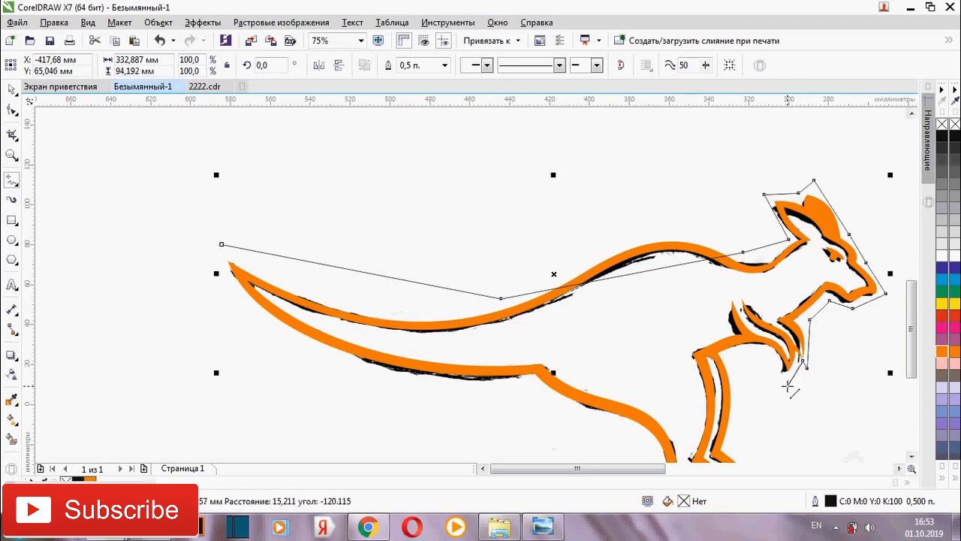
double_click(786, 386)
double_click(727, 357)
double_click(733, 419)
double_click(788, 276)
double_click(749, 313)
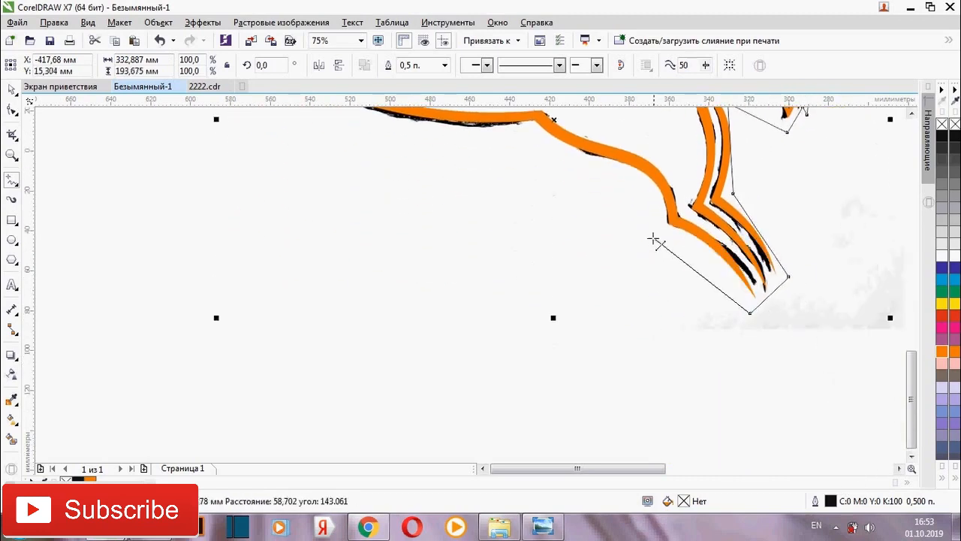
double_click(531, 135)
click(221, 132)
Bend the lower and upper tail segments of the outer outline so they run parallel to the tail.
click(11, 110)
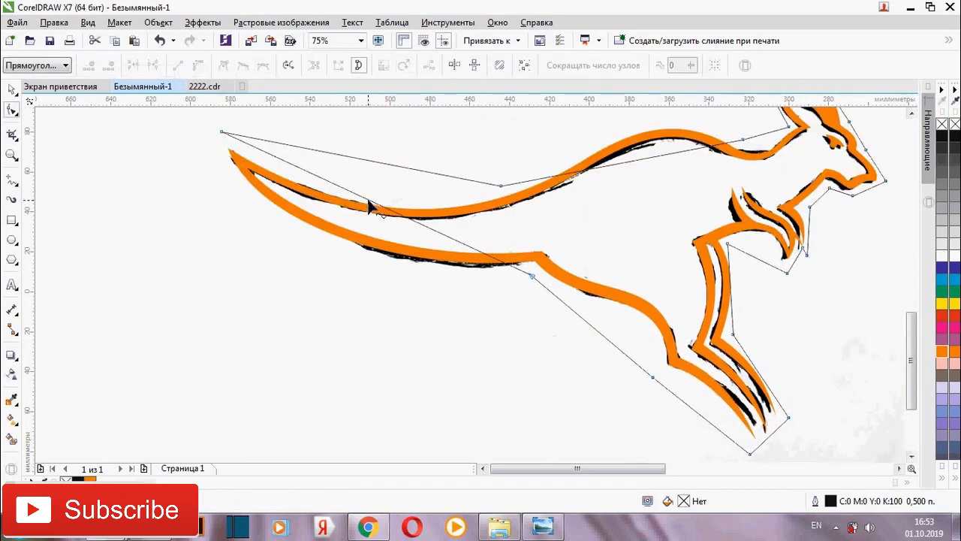
drag(375, 209, 307, 250)
drag(376, 161, 365, 184)
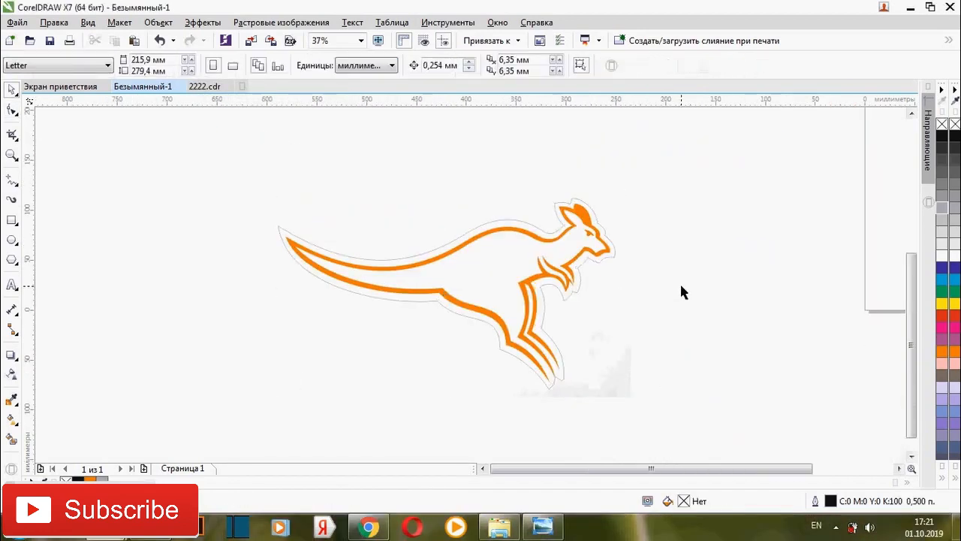
Draw a background rectangle about 502 by 375 mm beside the kangaroo and fill it with dark grey (90% black).
click(15, 223)
scroll(581, 236, down, 1)
mouse_move(188, 179)
mouse_down()
mouse_move(420, 363)
mouse_move(439, 367)
mouse_up()
click(942, 148)
Select the whole kangaroo drawing and move it onto the dark rectangle.
click(13, 90)
click(617, 246)
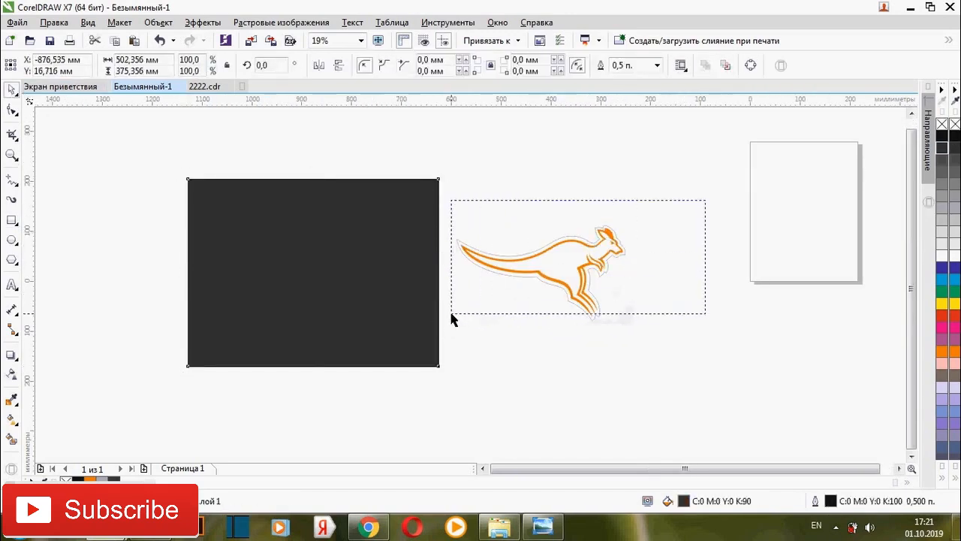
drag(541, 275, 311, 272)
key(Escape)
scroll(336, 261, up, 1)
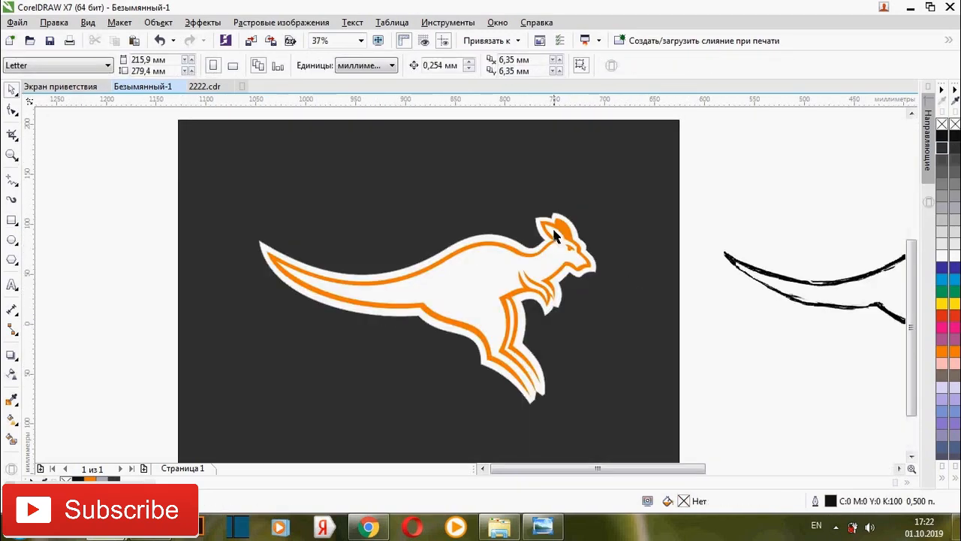
Draw a closed shape of straight Freehand segments inside the solid orange ear.
scroll(563, 234, up, 3)
click(12, 180)
double_click(368, 407)
double_click(259, 299)
click(266, 268)
Convert the sides of the inner ear shape to curves and bend them to follow the ear's contour.
key(F10)
key(ctrl+a)
drag(315, 336, 331, 314)
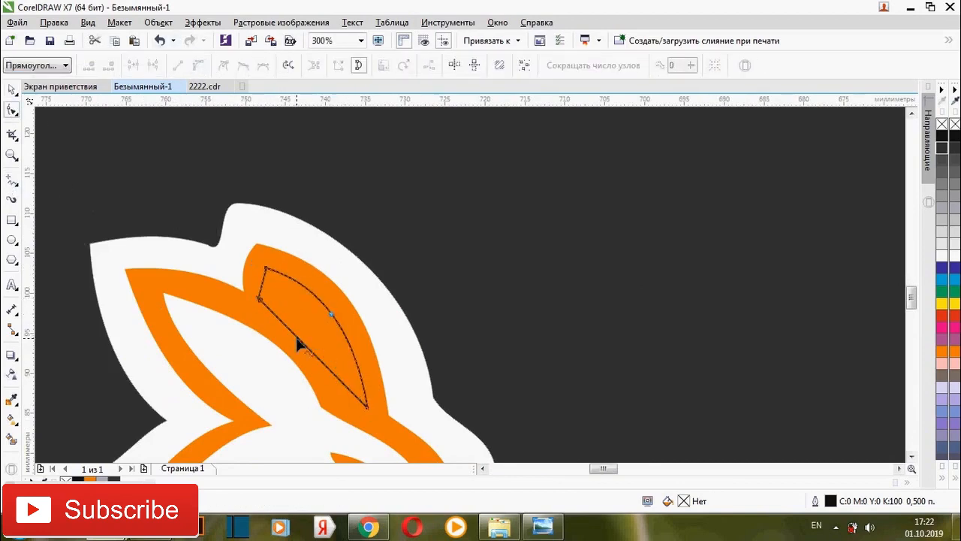
drag(309, 348, 316, 339)
click(263, 281)
click(198, 66)
scroll(273, 274, up, 1)
drag(251, 290, 256, 248)
drag(369, 284, 386, 277)
drag(439, 396, 456, 399)
Fill the inner ear shape with white and remove its outline.
click(942, 255)
scroll(590, 213, down, 2)
right_click(942, 124)
scroll(466, 195, down, 2)
key(space)
click(890, 388)
scroll(493, 227, up, 2)
click(150, 524)
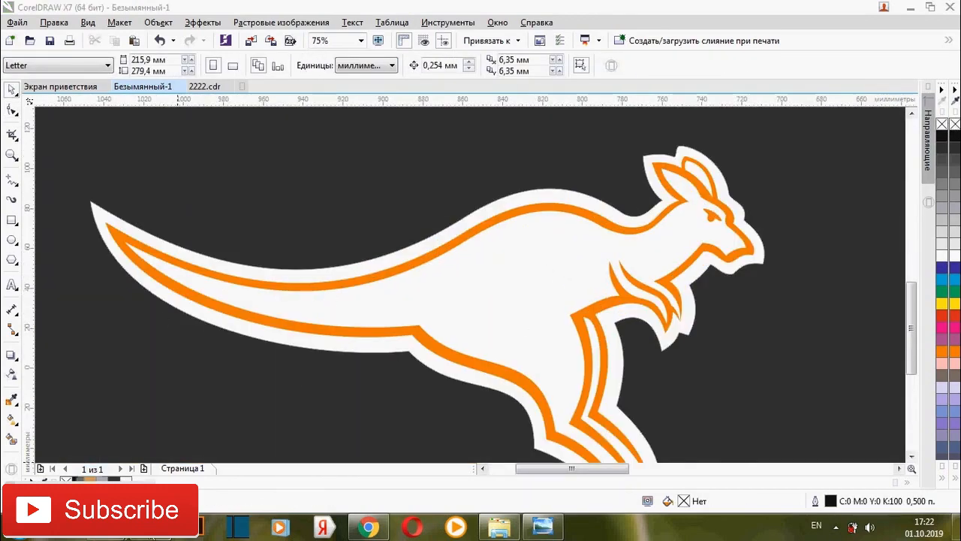
Start a body shape with straight Freehand segments from the inner tail tip along the tail and back.
click(11, 183)
scroll(134, 248, up, 2)
click(97, 216)
scroll(97, 216, down, 1)
double_click(675, 259)
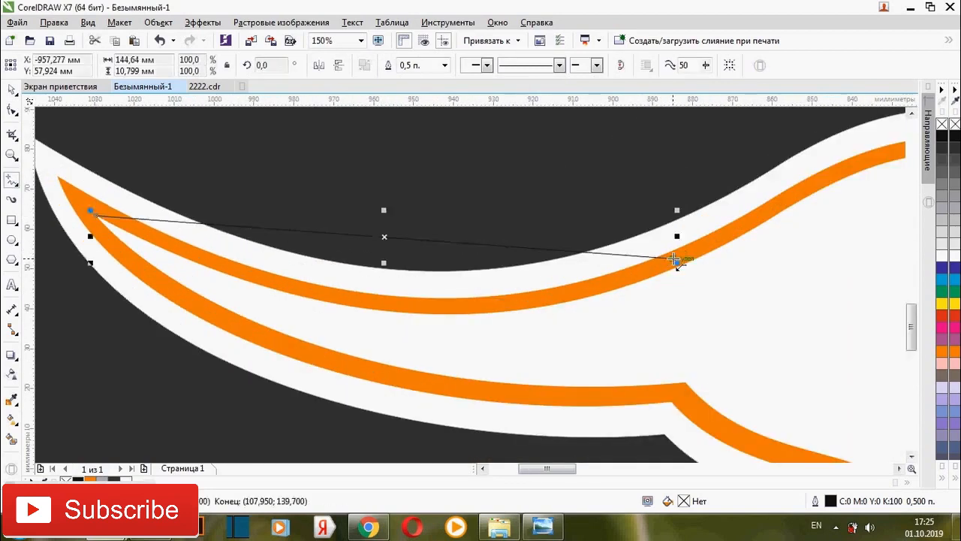
drag(678, 261, 238, 282)
double_click(611, 194)
drag(610, 195, 472, 189)
Continue the body shape with straight segments from the neck around the ear and down the forehead.
double_click(628, 148)
drag(629, 149, 503, 239)
double_click(466, 174)
double_click(552, 229)
click(598, 268)
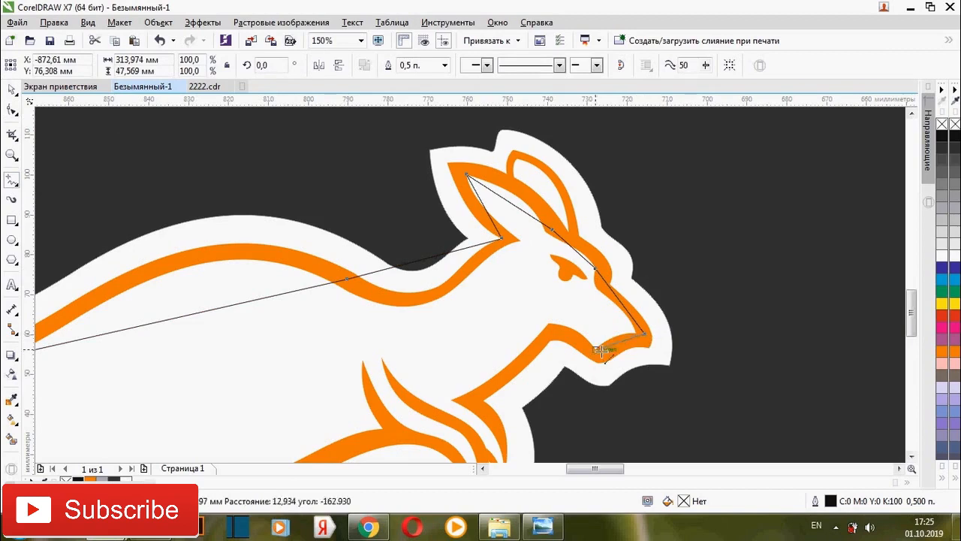
Continue the body shape along the muzzle, chest, paw, leg and foot, and close it at the tail tip.
scroll(487, 379, down, 2)
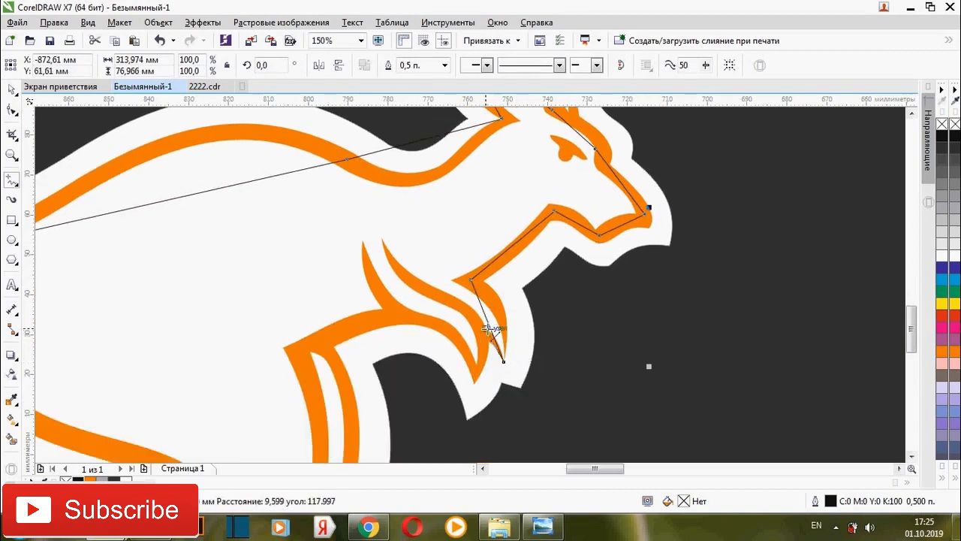
scroll(299, 346, down, 3)
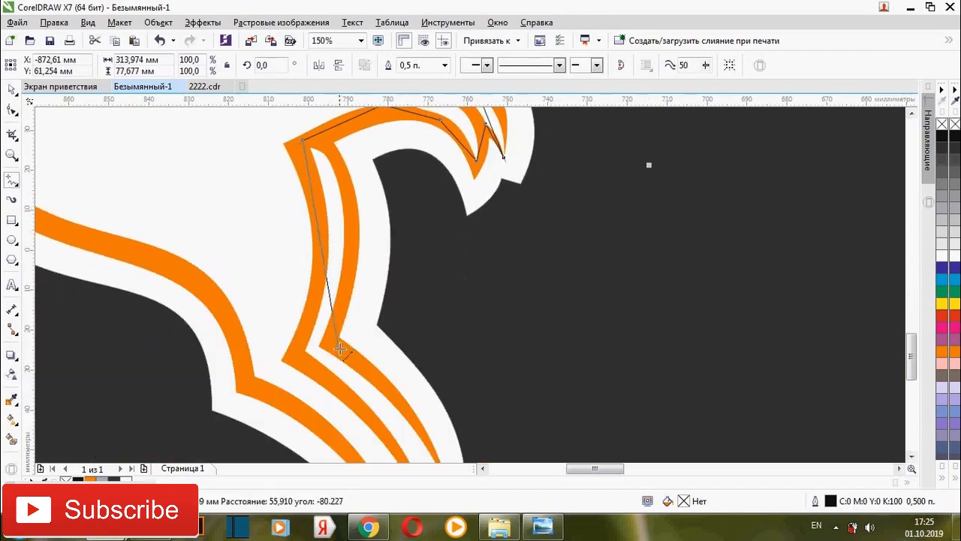
click(328, 340)
scroll(328, 340, down, 1)
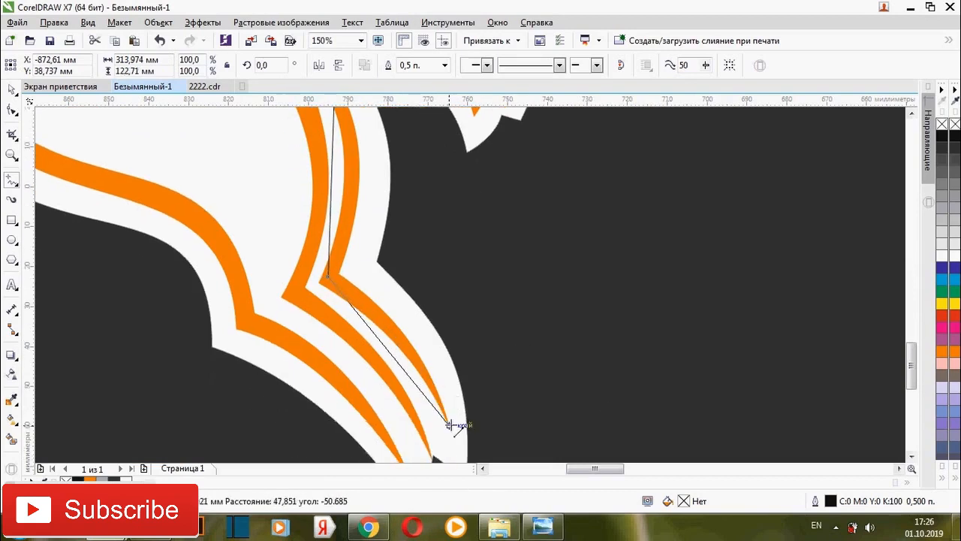
scroll(438, 443, down, 1)
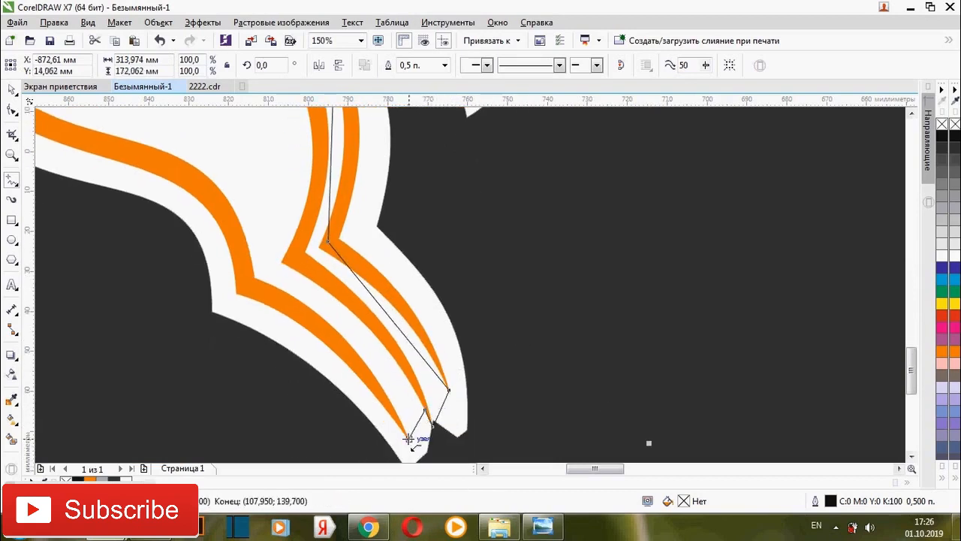
click(408, 438)
click(337, 337)
click(388, 268)
click(113, 201)
Convert the body shape's tail segments to curves and bend them along the orange tail contour.
click(11, 109)
click(113, 201)
click(197, 65)
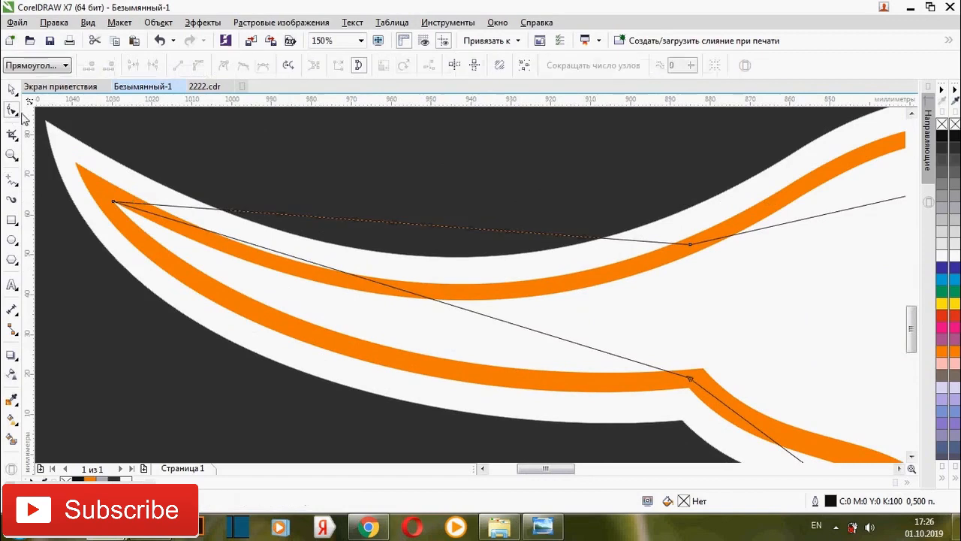
drag(447, 303, 394, 355)
click(441, 225)
click(162, 40)
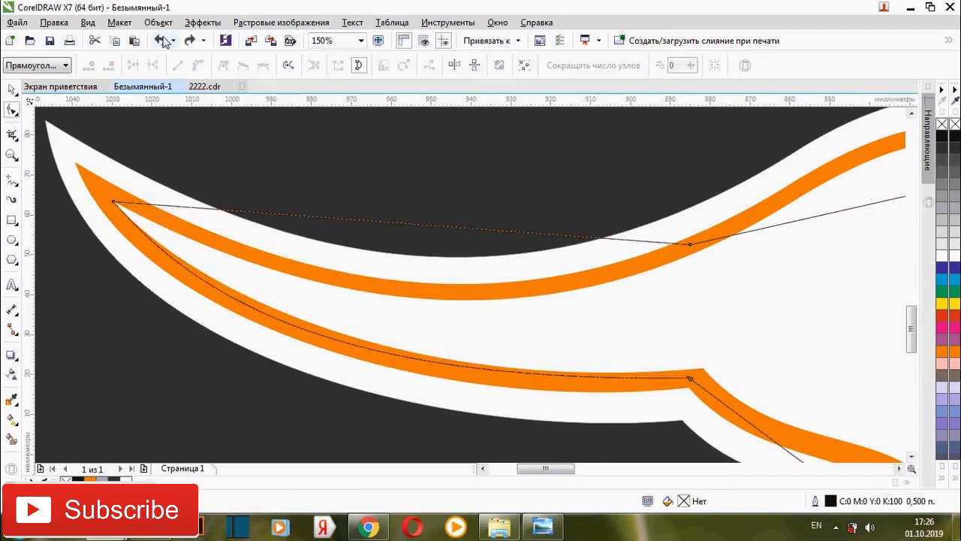
drag(418, 223, 428, 290)
Convert the body shape's back and neck segments to curves and bend them along the orange contour.
scroll(536, 259, down, 1)
scroll(803, 199, up, 2)
click(656, 271)
click(198, 66)
drag(558, 288, 568, 192)
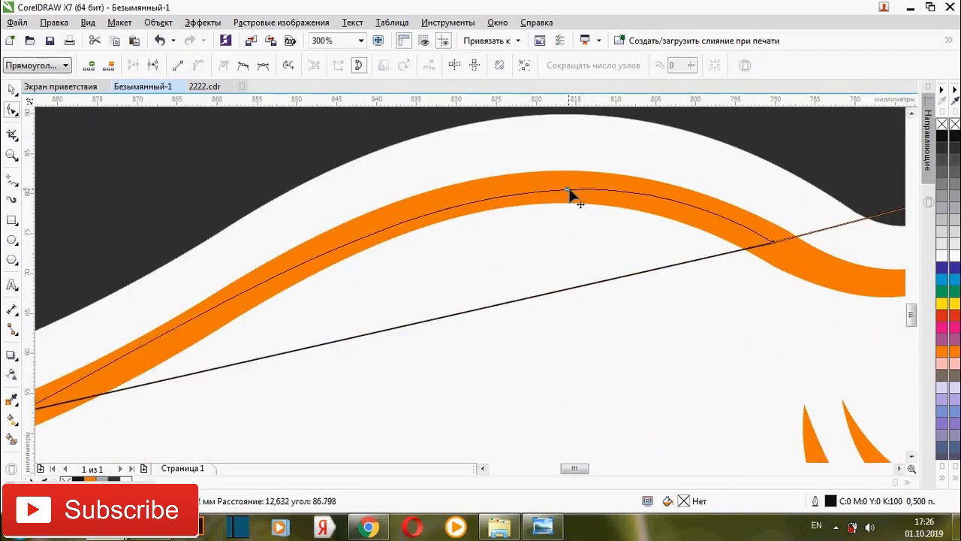
scroll(568, 192, down, 2)
scroll(748, 181, up, 2)
click(462, 213)
click(197, 65)
drag(351, 242, 365, 302)
Bend both ear segments of the body shape so they follow the orange ear contour.
scroll(529, 238, down, 1)
scroll(523, 160, up, 2)
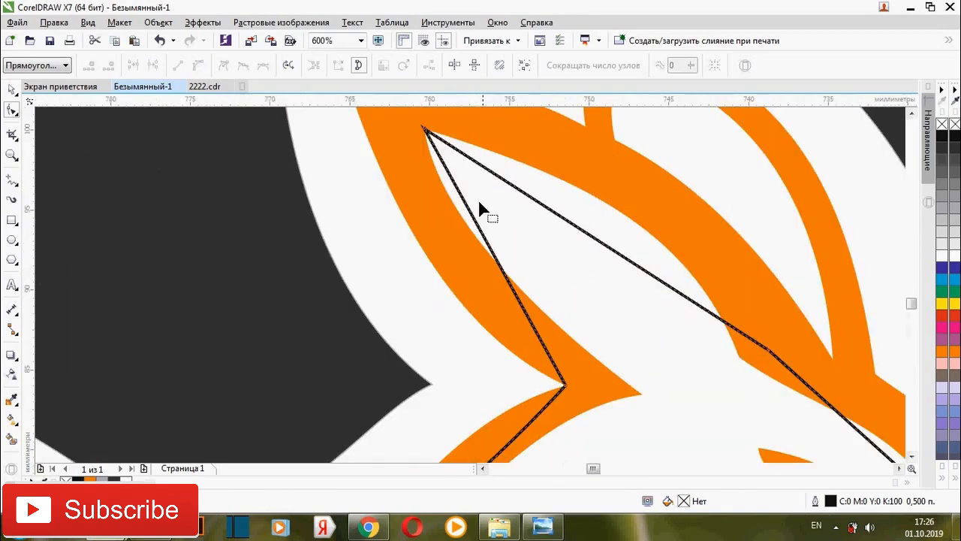
drag(472, 218, 449, 234)
click(552, 212)
click(197, 65)
drag(561, 217, 587, 176)
Convert the body shape's forehead and outer paw segments to curves that follow the orange contour.
scroll(586, 188, down, 2)
scroll(746, 302, up, 2)
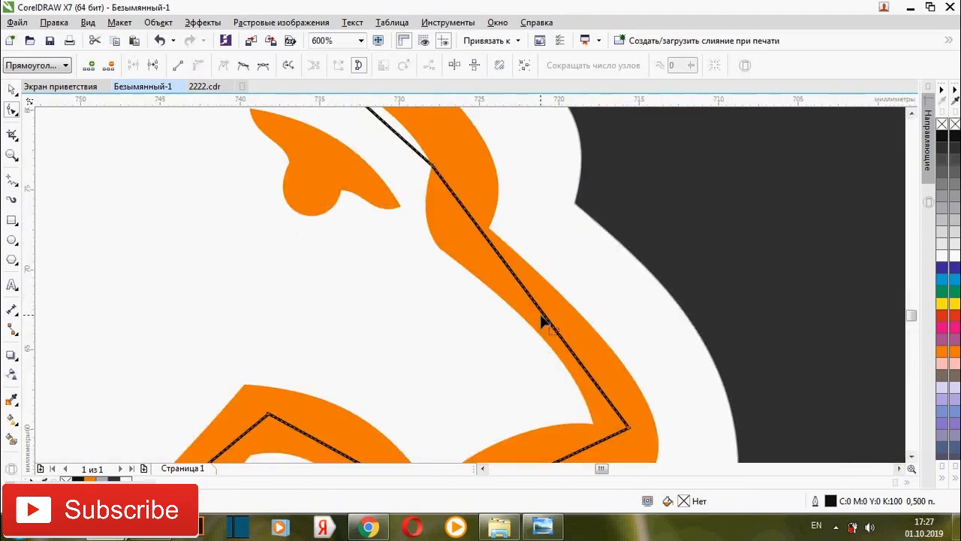
scroll(542, 301, down, 1)
click(457, 183)
click(198, 65)
drag(456, 184, 477, 180)
scroll(563, 187, down, 2)
scroll(561, 227, up, 2)
scroll(454, 339, up, 2)
click(387, 303)
click(197, 65)
Bend the body shape's haunch segment and the sole of the hind foot to follow the orange contour.
scroll(365, 255, down, 4)
scroll(229, 350, up, 2)
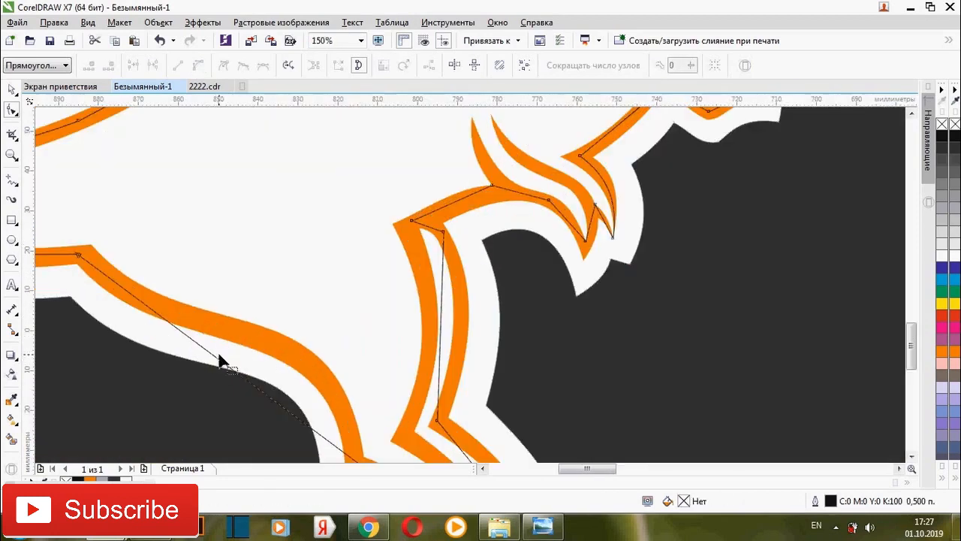
drag(267, 396, 314, 301)
drag(170, 322, 170, 330)
scroll(247, 263, down, 2)
scroll(308, 300, up, 2)
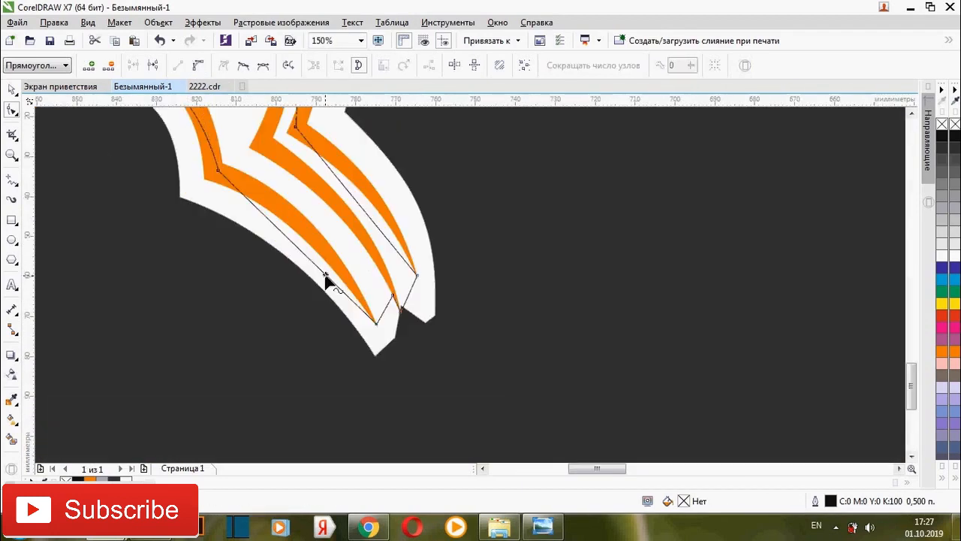
scroll(277, 205, up, 1)
click(281, 254)
drag(281, 254, 304, 230)
Convert the body shape's front leg edge and the top of the foot to curves and bend them along the contour.
click(458, 225)
click(197, 65)
drag(457, 225, 461, 174)
scroll(461, 174, down, 3)
scroll(460, 174, up, 2)
click(506, 319)
click(197, 66)
scroll(396, 206, down, 1)
scroll(420, 267, up, 1)
drag(487, 323, 502, 325)
Fill the finished body shape with orange.
scroll(500, 263, down, 2)
click(12, 90)
click(942, 352)
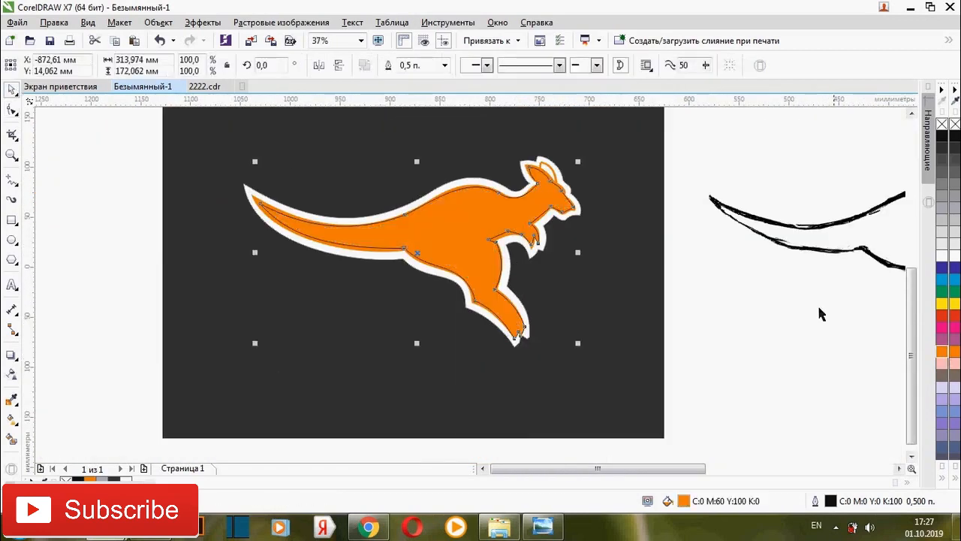
click(781, 298)
Fill the kangaroo's contour with dark grey (90% black) and lower the overlapping pieces in the stacking order.
scroll(482, 189, up, 1)
click(481, 190)
click(941, 147)
key(Page_Down)
click(606, 134)
key(Page_Down)
click(610, 134)
scroll(620, 160, up, 2)
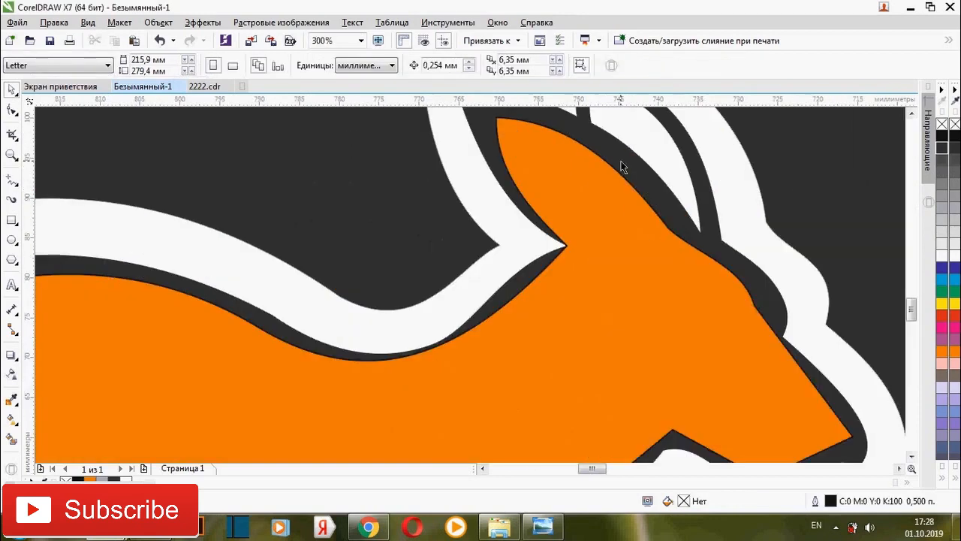
Select the orange front leg shape that blends into the body and fill it with a dark colour.
scroll(619, 159, down, 2)
scroll(620, 159, down, 1)
click(789, 300)
drag(781, 303, 870, 271)
click(492, 334)
scroll(521, 312, down, 2)
mouse_move(621, 301)
mouse_down()
mouse_move(691, 250)
mouse_move(481, 310)
mouse_up()
scroll(557, 286, up, 1)
click(521, 308)
click(692, 333)
scroll(572, 299, up, 1)
click(677, 232)
scroll(452, 419, up, 1)
drag(383, 394, 395, 431)
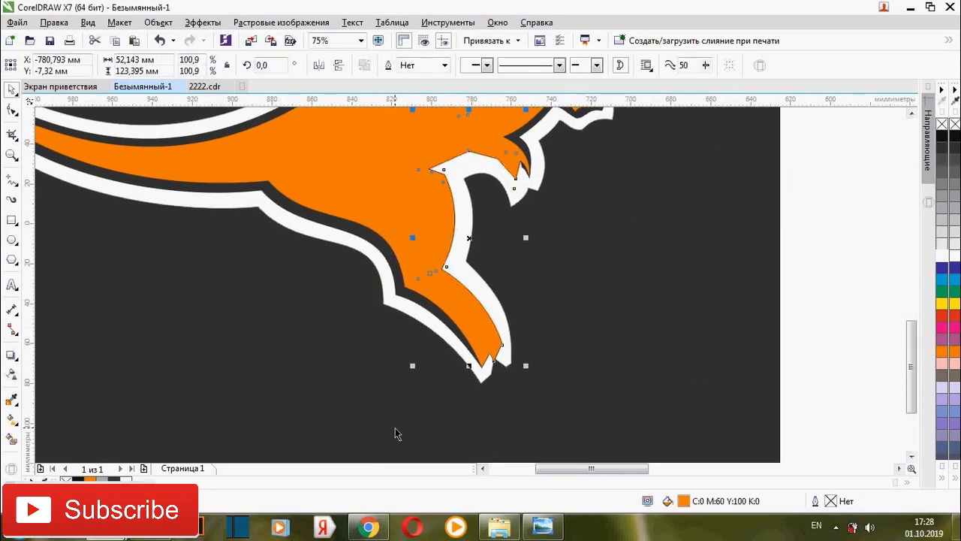
click(943, 140)
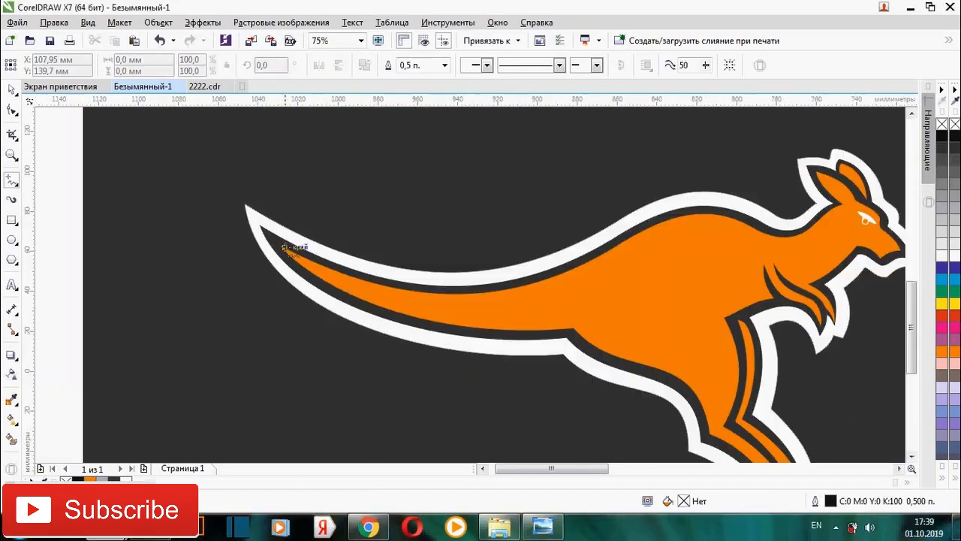
Draw a closed Freehand shape of straight segments from the tail tip along the back to the head and back.
click(280, 247)
click(633, 235)
double_click(763, 232)
double_click(843, 203)
double_click(753, 245)
double_click(635, 249)
click(280, 246)
Bend the straight edges of the highlight shape into smooth curves following the kangaroo's tail and back.
key(F10)
drag(390, 231, 450, 315)
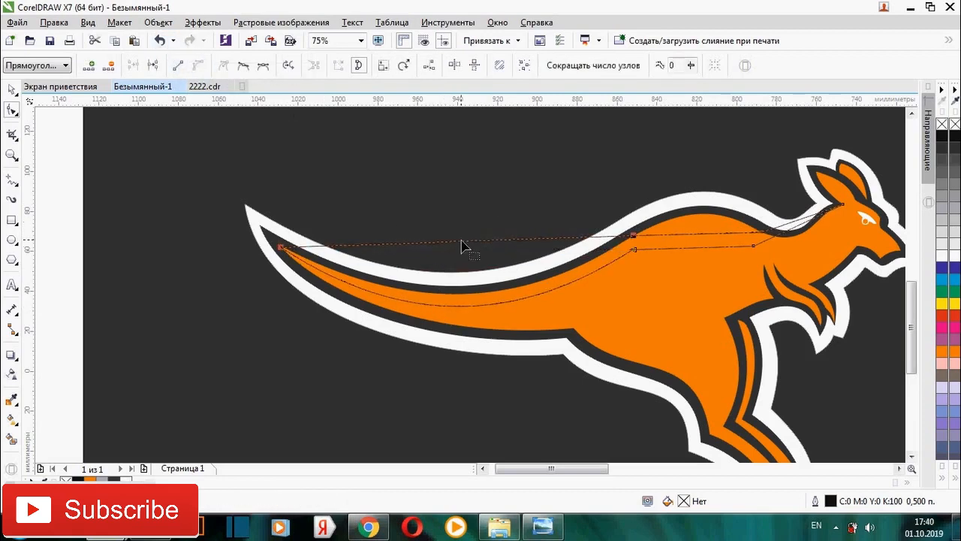
scroll(601, 263, up, 2)
scroll(626, 248, up, 3)
drag(629, 252, 620, 173)
click(601, 307)
click(203, 65)
drag(617, 306, 616, 218)
scroll(620, 229, down, 3)
scroll(736, 231, up, 3)
drag(736, 236, 755, 307)
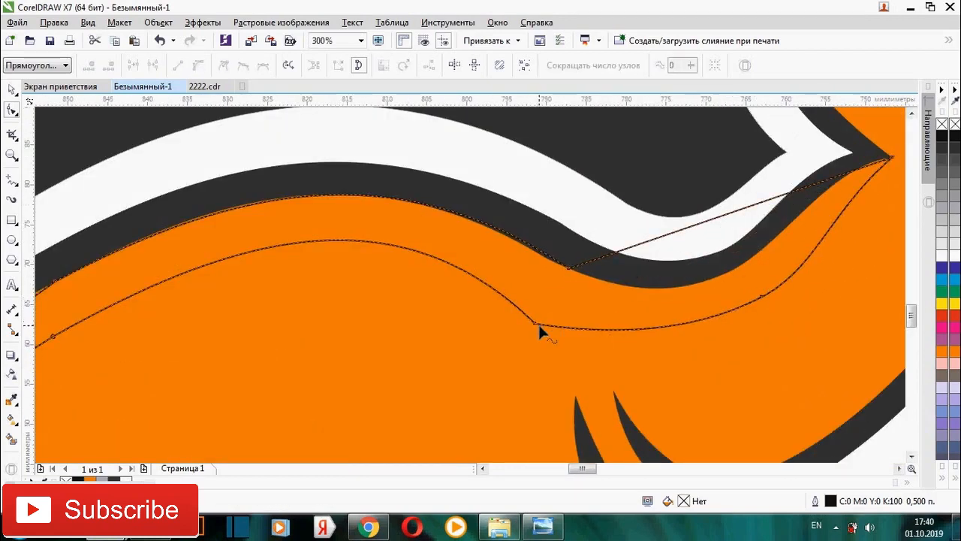
Adjust the nodes and curve handles at the neck so both highlight edges follow the body's contour up to the head.
drag(621, 355, 621, 358)
click(762, 296)
drag(762, 296, 779, 299)
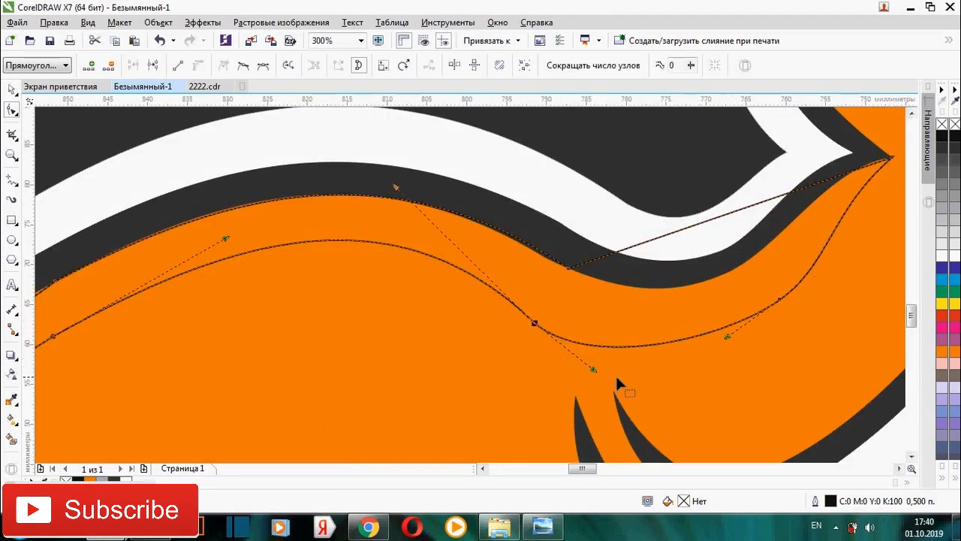
drag(710, 218, 736, 279)
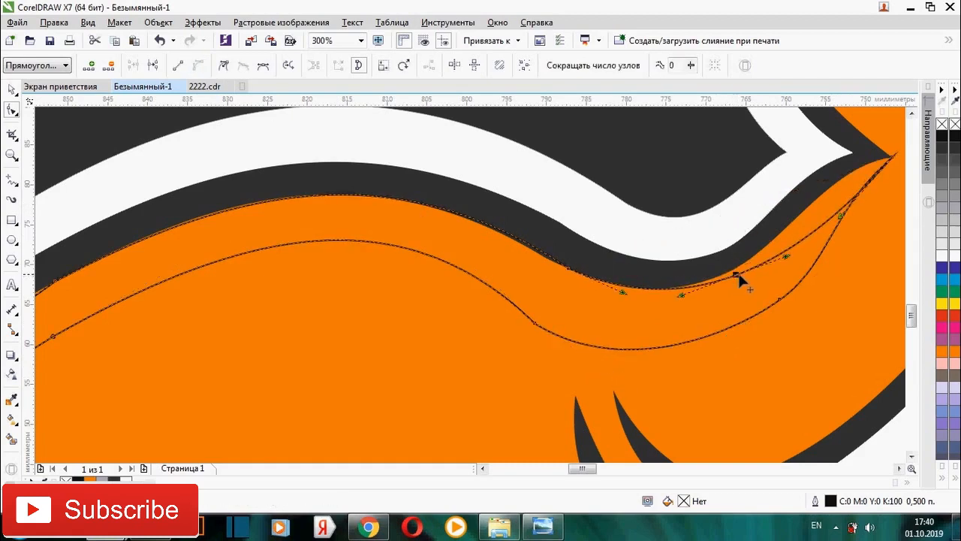
drag(840, 216, 815, 180)
drag(736, 275, 716, 280)
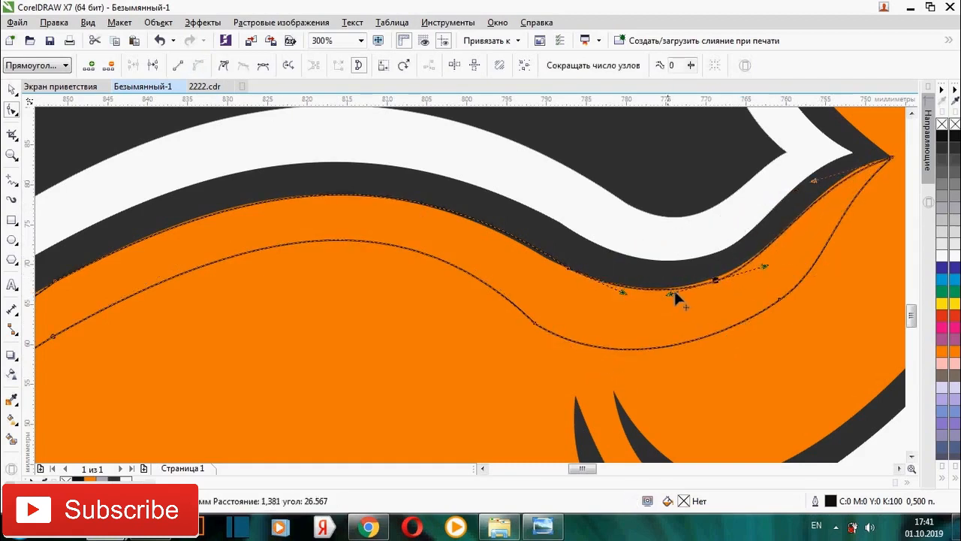
Fill the back highlight with white, without an outline, and shift it slightly down to leave an orange strip under the contour.
scroll(670, 299, up, 2)
scroll(654, 274, down, 3)
scroll(682, 240, up, 2)
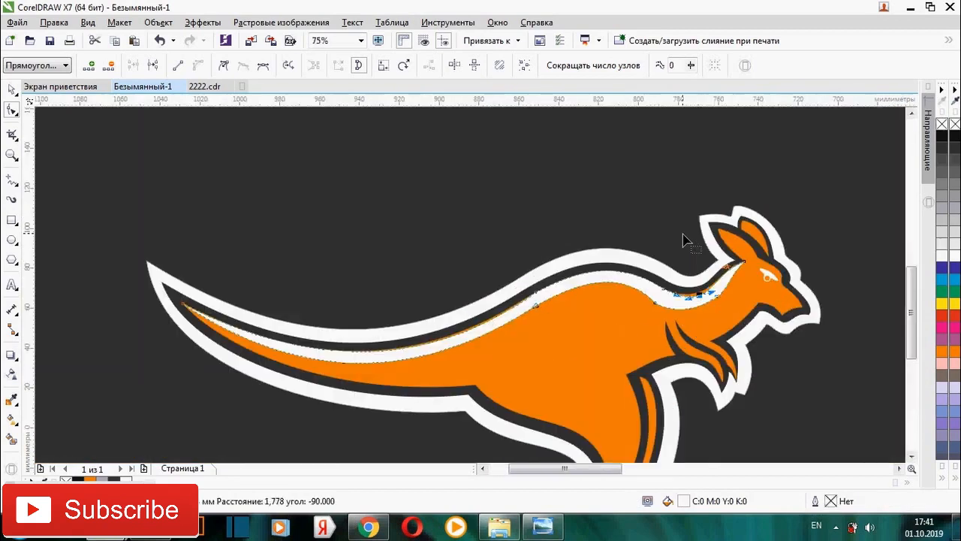
click(10, 87)
right_click(941, 125)
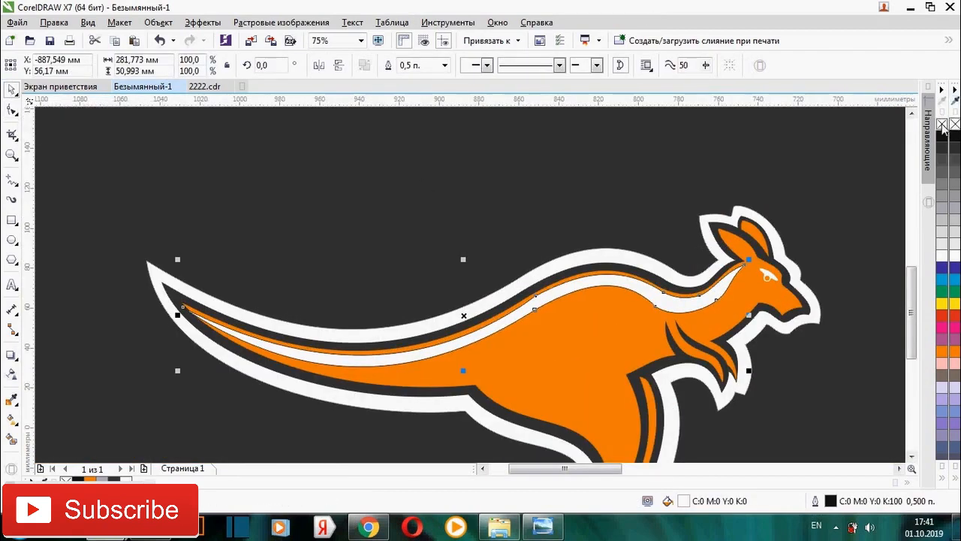
scroll(493, 270, down, 2)
click(492, 184)
Draw a curved crescent highlight down the kangaroo's thigh, filled with white and without an outline.
scroll(511, 283, up, 3)
click(11, 180)
click(511, 274)
scroll(511, 274, down, 1)
click(532, 424)
key(F10)
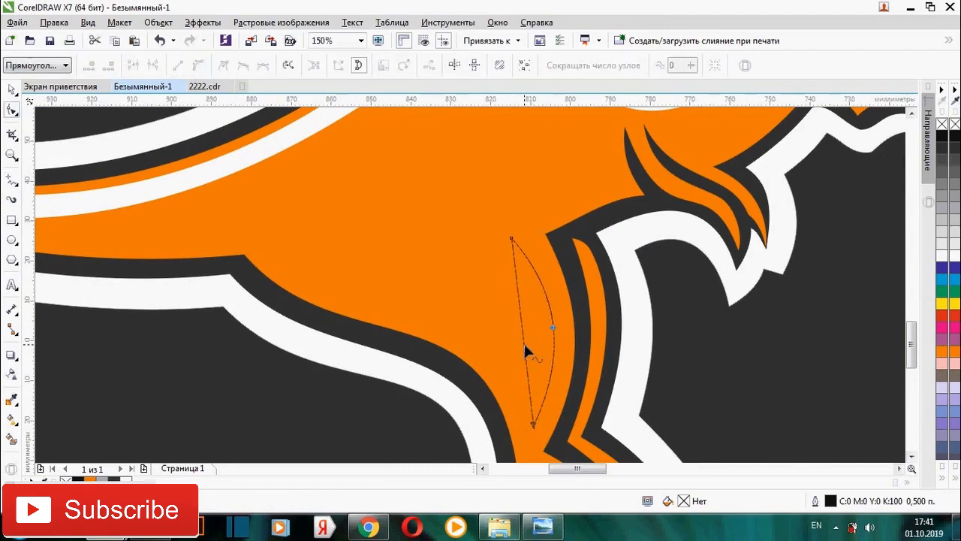
drag(521, 344, 542, 338)
click(941, 256)
right_click(942, 124)
Draw a narrow Freehand shape with straight sides along the kangaroo's throat, from the chest towards the jaw.
scroll(619, 349, down, 2)
scroll(667, 275, up, 2)
click(11, 180)
click(572, 383)
click(675, 300)
click(744, 351)
key(Delete)
Curve the throat shape into a thin crescent, fill it with white and remove its outline.
click(11, 110)
click(625, 361)
scroll(625, 364, up, 1)
click(602, 369)
click(203, 65)
drag(593, 379, 598, 383)
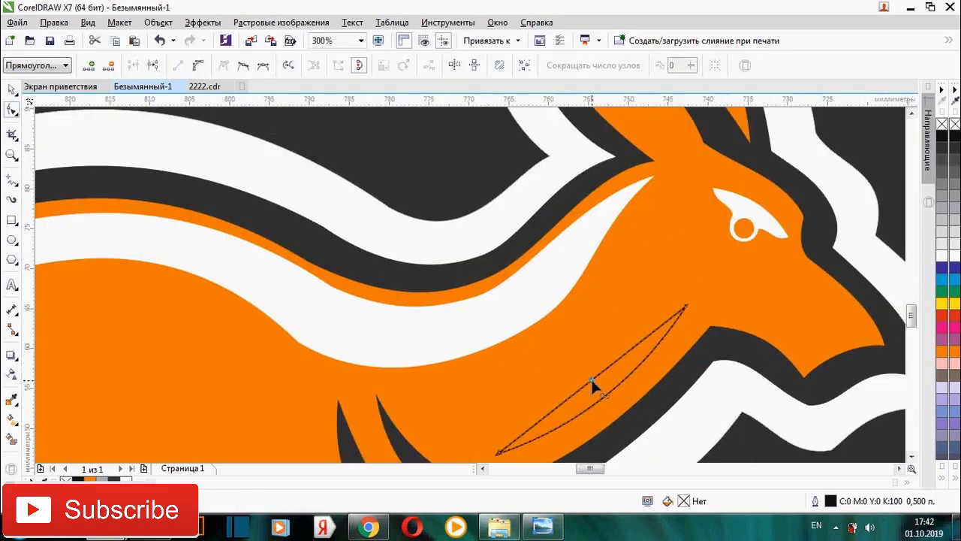
click(942, 255)
right_click(942, 124)
Draw a closed Freehand shape of straight segments over the front of the muzzle, from the nose bridge to the chin.
scroll(589, 259, down, 2)
scroll(679, 262, up, 2)
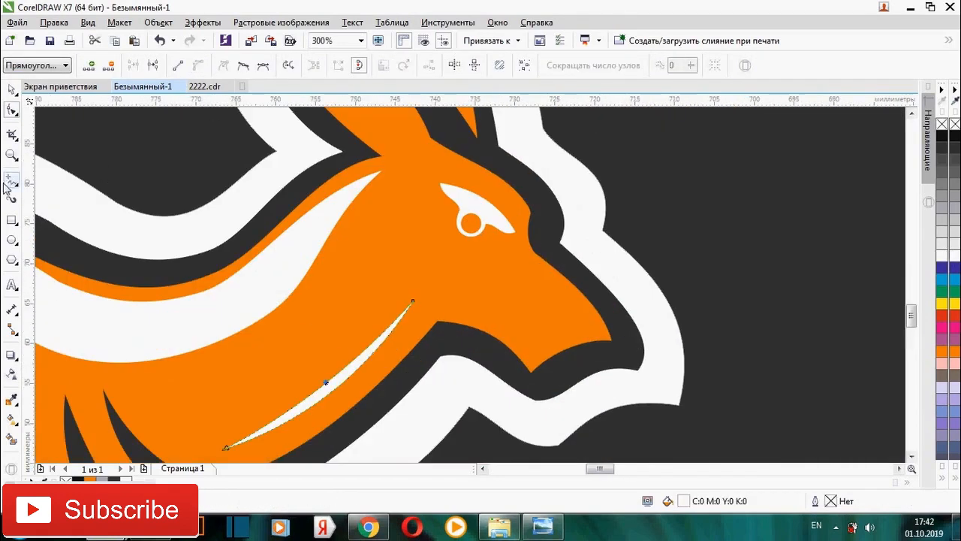
click(11, 180)
click(535, 252)
double_click(611, 340)
double_click(530, 373)
key(F10)
Curve the muzzle shape's edges to follow the snout, fill it with white and remove its outline.
scroll(570, 292, up, 1)
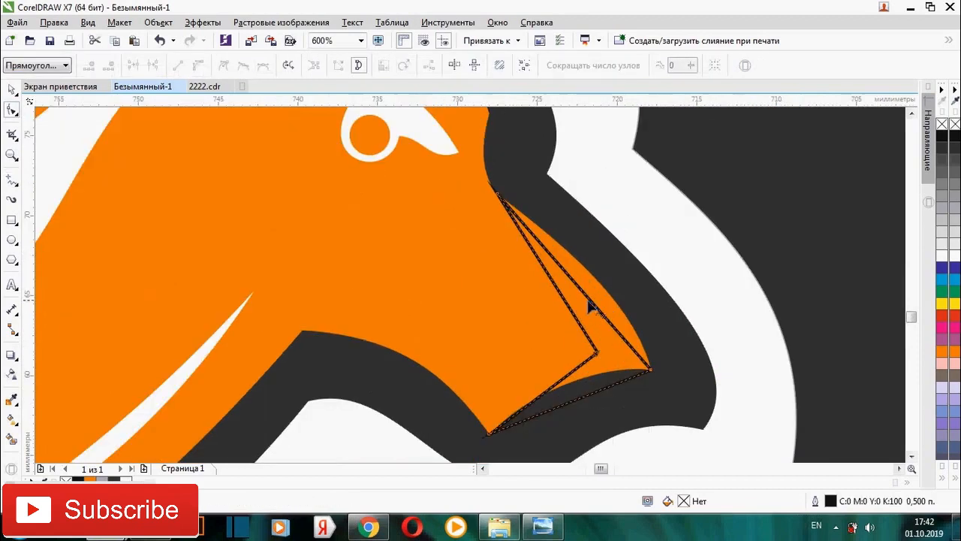
mouse_move(578, 408)
mouse_down()
mouse_move(570, 373)
mouse_move(563, 377)
mouse_up()
drag(560, 294, 568, 280)
click(942, 256)
right_click(943, 124)
Draw a curved highlight along the upper edge of the rear ear, filled with white and without an outline.
scroll(627, 314, down, 3)
scroll(575, 243, up, 2)
click(11, 181)
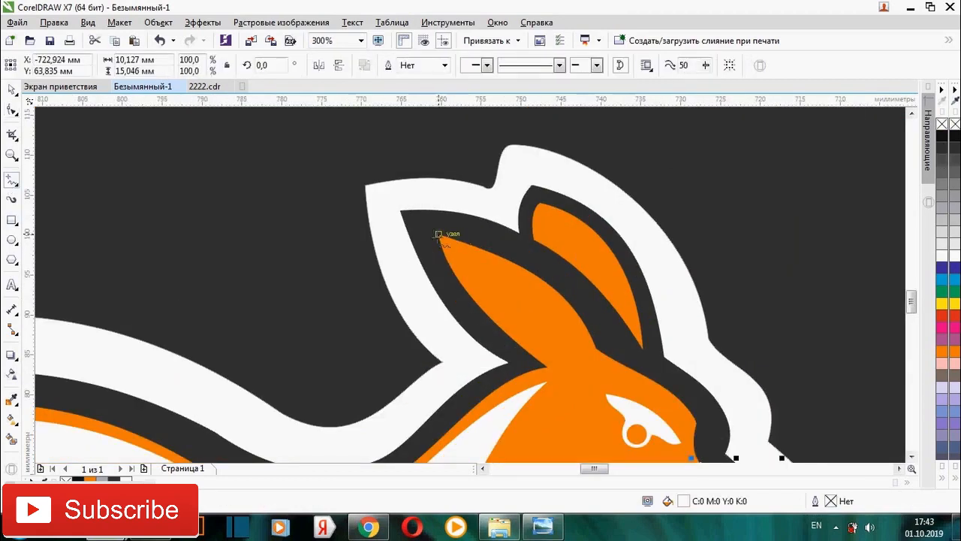
click(438, 234)
click(595, 347)
scroll(484, 269, up, 2)
mouse_move(593, 322)
mouse_down()
mouse_move(586, 341)
mouse_move(557, 309)
mouse_up()
click(198, 66)
click(942, 256)
right_click(943, 125)
Draw a closed Freehand shape of straight segments from the tip to the base of the front ear.
key(F5)
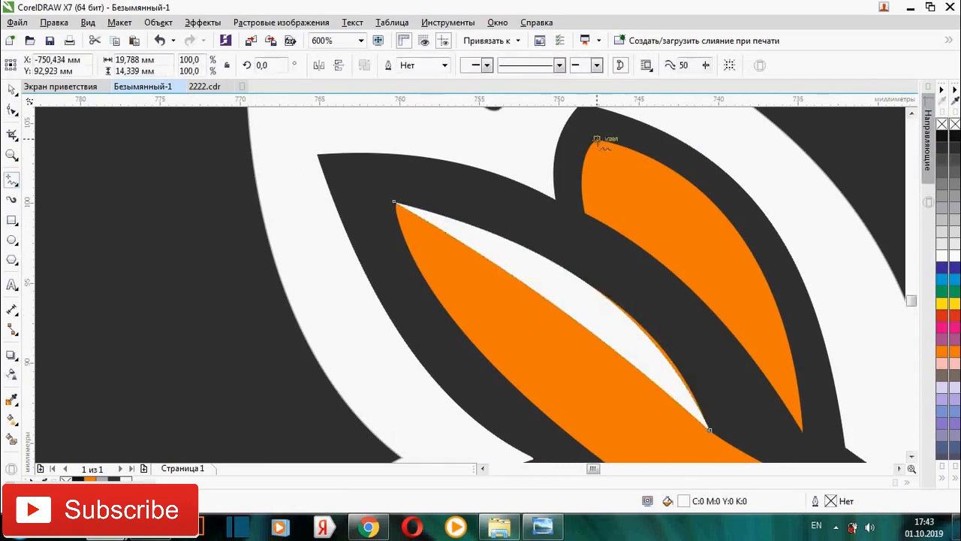
click(596, 138)
click(802, 431)
key(F10)
click(11, 180)
click(597, 138)
click(803, 432)
click(11, 109)
click(687, 268)
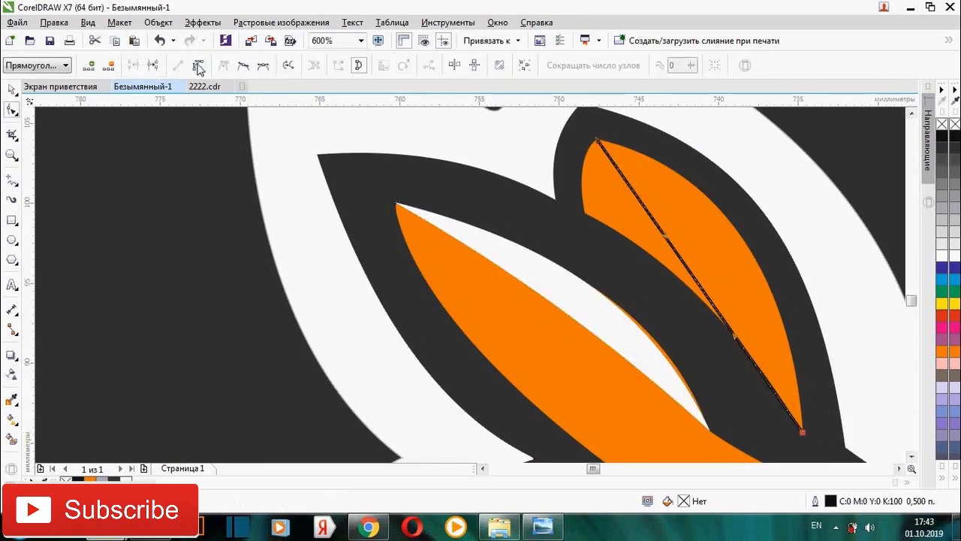
Curve the front ear shape along the ear's outer edge, fill it with white and remove its outline.
drag(736, 233, 738, 235)
drag(698, 280, 719, 259)
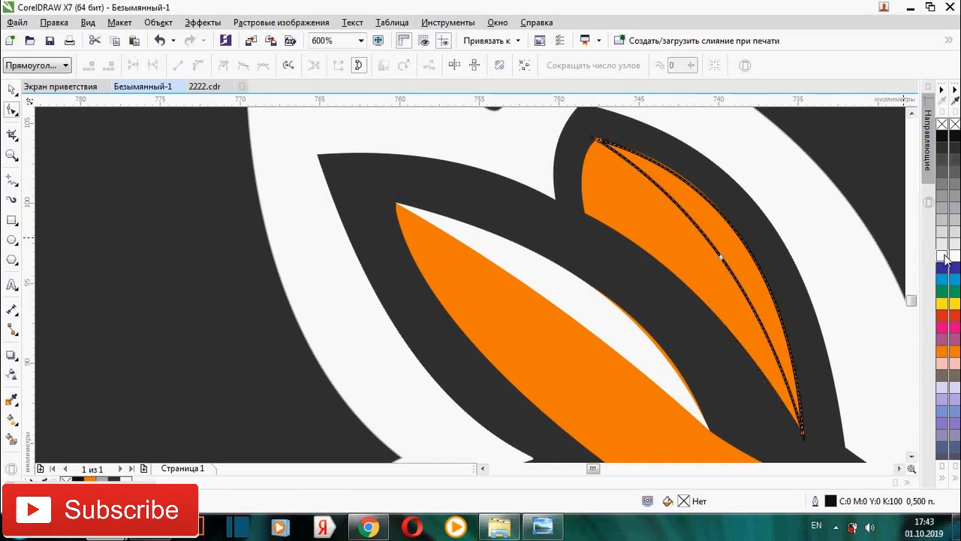
click(942, 256)
scroll(676, 229, down, 2)
right_click(942, 124)
Fill the pupil of the kangaroo's eye with dark grey.
click(11, 90)
scroll(757, 196, down, 2)
scroll(745, 230, up, 3)
click(736, 207)
click(944, 145)
scroll(626, 305, down, 3)
click(813, 293)
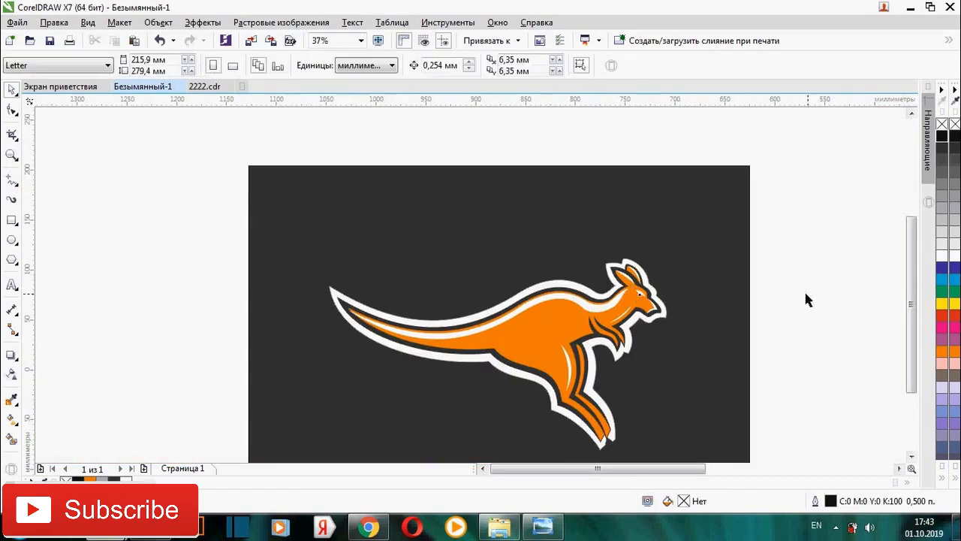
scroll(630, 352, up, 1)
scroll(587, 306, down, 1)
Add the text KANGO below the kangaroo and enlarge it to logo size.
click(150, 528)
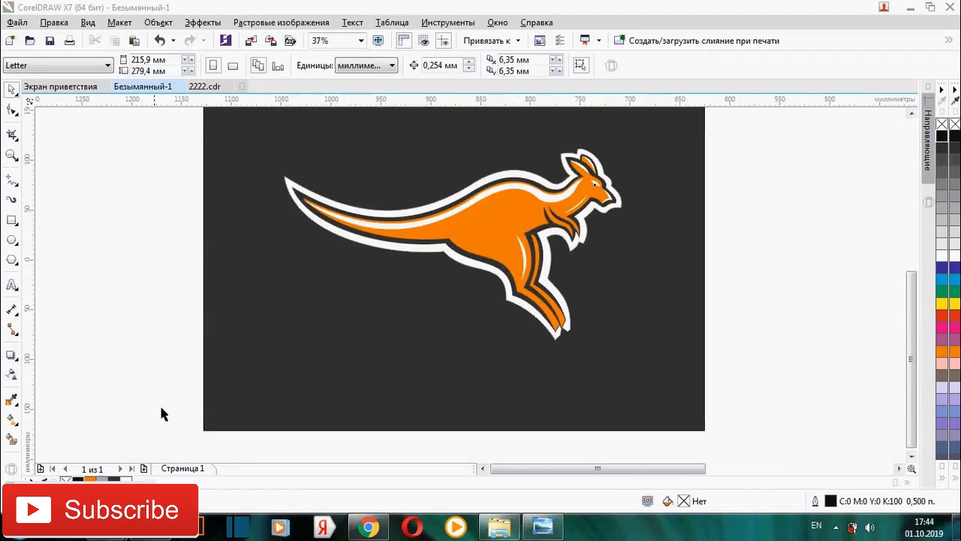
click(12, 286)
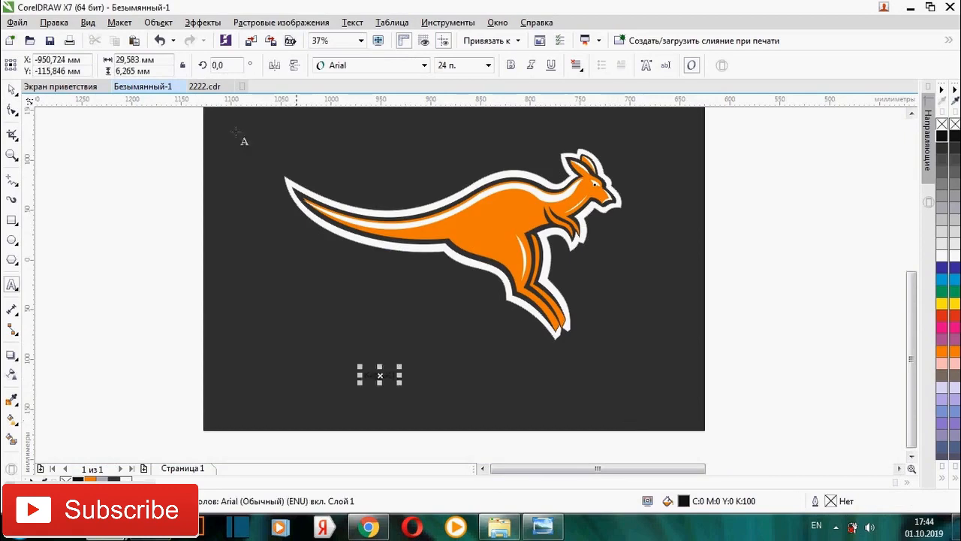
drag(402, 366, 616, 328)
Change the font of the KANGO text to AzHomewardBound.
click(424, 65)
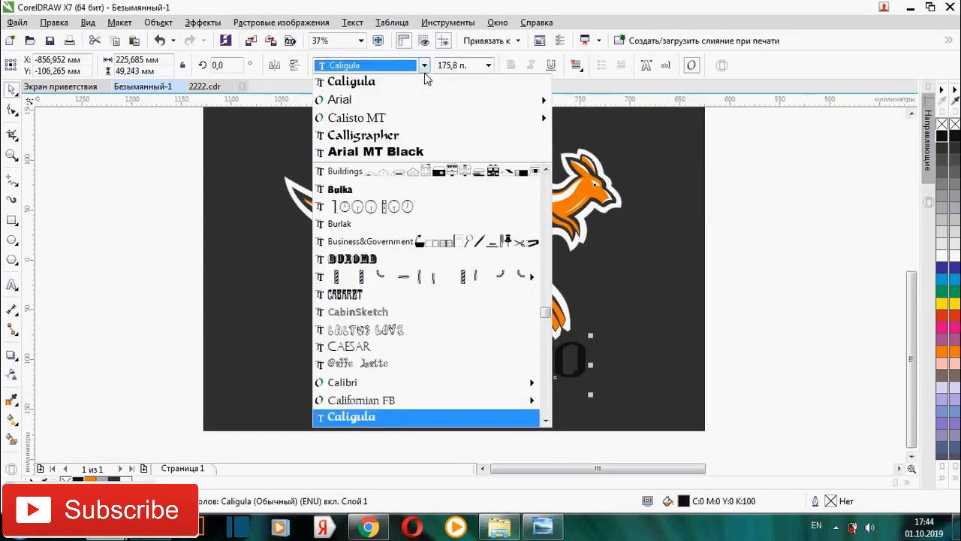
click(412, 153)
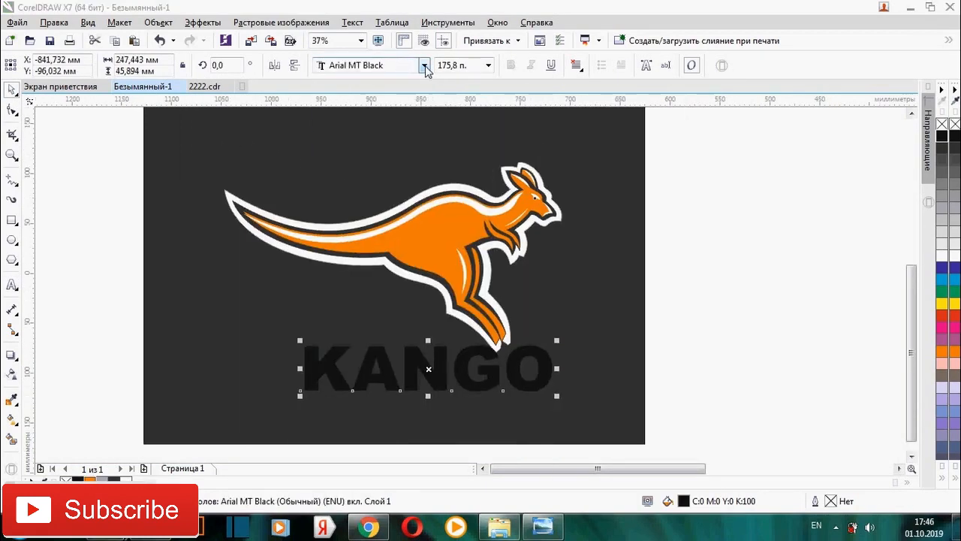
click(424, 66)
click(426, 109)
Give the KANGO text a white outline 4 pt wide.
right_click(942, 257)
double_click(829, 502)
click(386, 170)
click(376, 268)
click(467, 394)
double_click(829, 501)
click(388, 170)
click(376, 278)
click(482, 390)
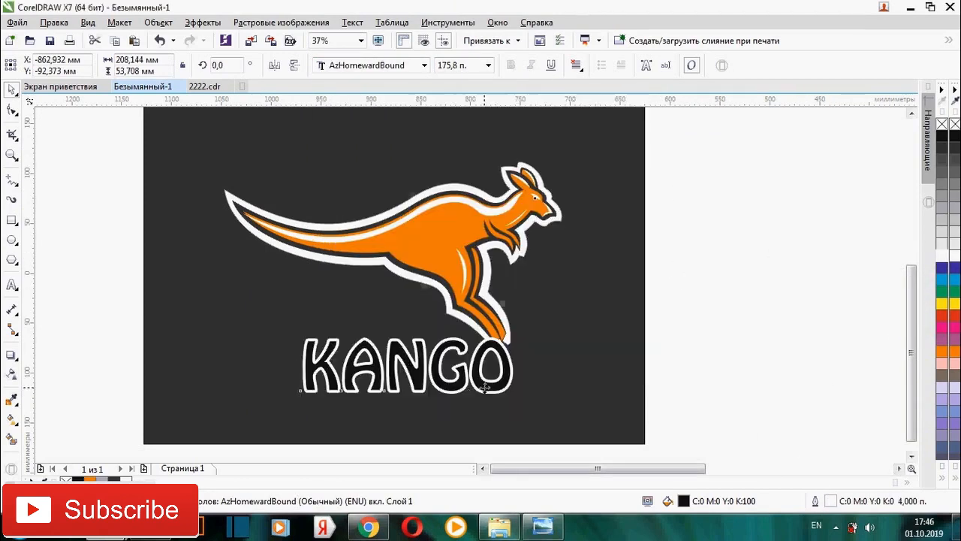
Enlarge the KANGO text to about 228 mm wide.
scroll(522, 323, down, 1)
scroll(552, 323, up, 1)
drag(546, 275, 566, 269)
click(566, 268)
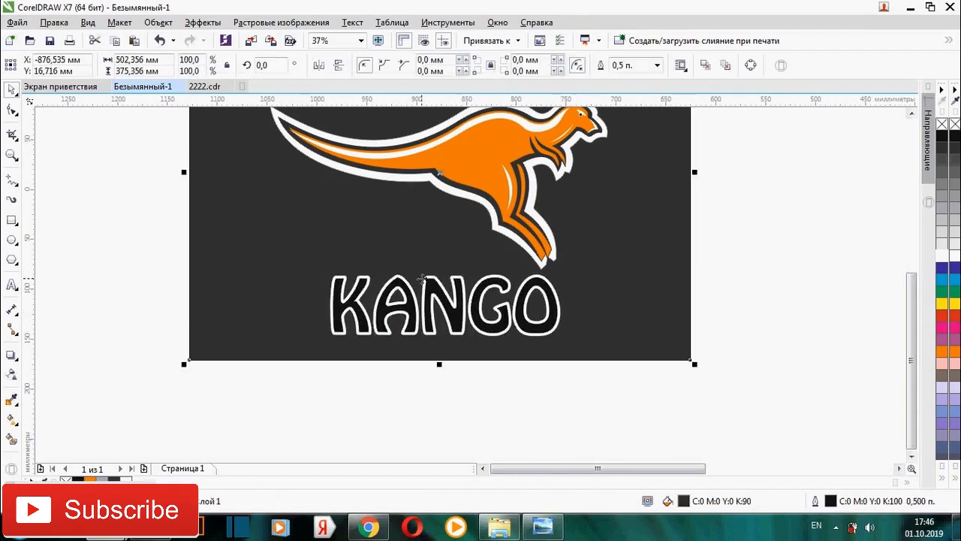
Draw a closed Freehand frame of straight segments around the KANGO text, about 248 by 74 mm.
scroll(422, 279, up, 2)
key(F5)
click(693, 258)
click(714, 335)
click(697, 406)
click(219, 403)
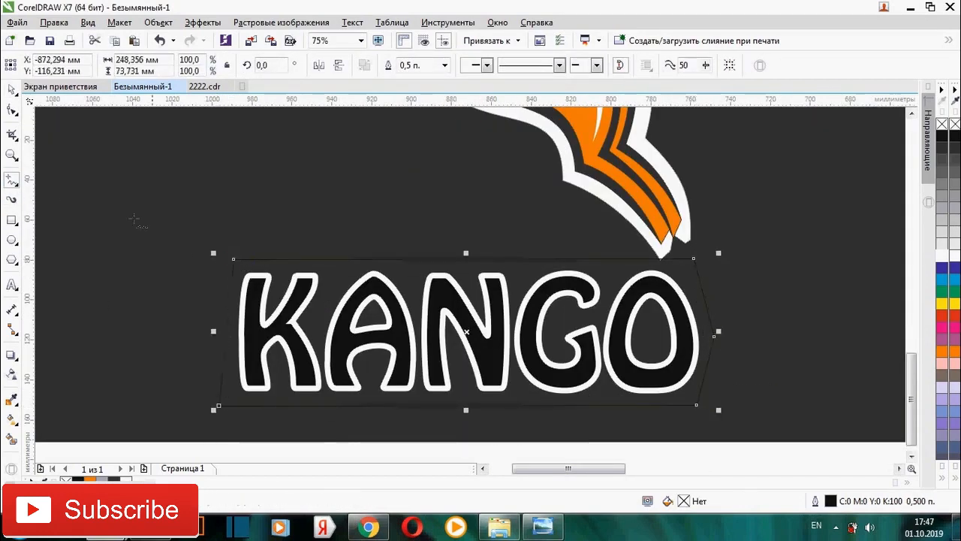
Bend the frame's edge beside the letter K into a slight curve and adjust its end nodes.
click(12, 110)
click(226, 328)
click(197, 65)
scroll(219, 416, up, 1)
drag(219, 393, 240, 393)
click(221, 243)
click(241, 301)
scroll(334, 304, down, 2)
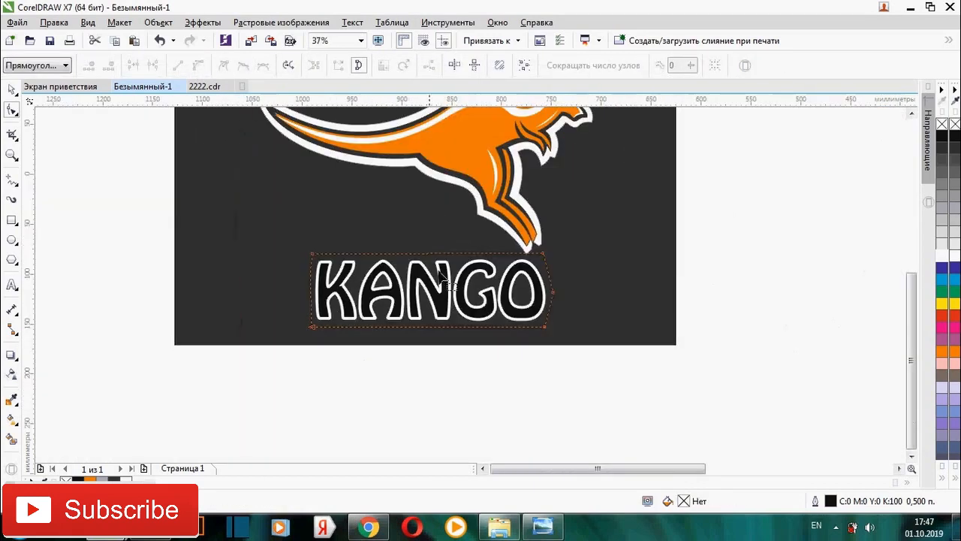
Fill the frame with white and bring the KANGO text in front of it.
click(12, 89)
click(941, 255)
click(546, 371)
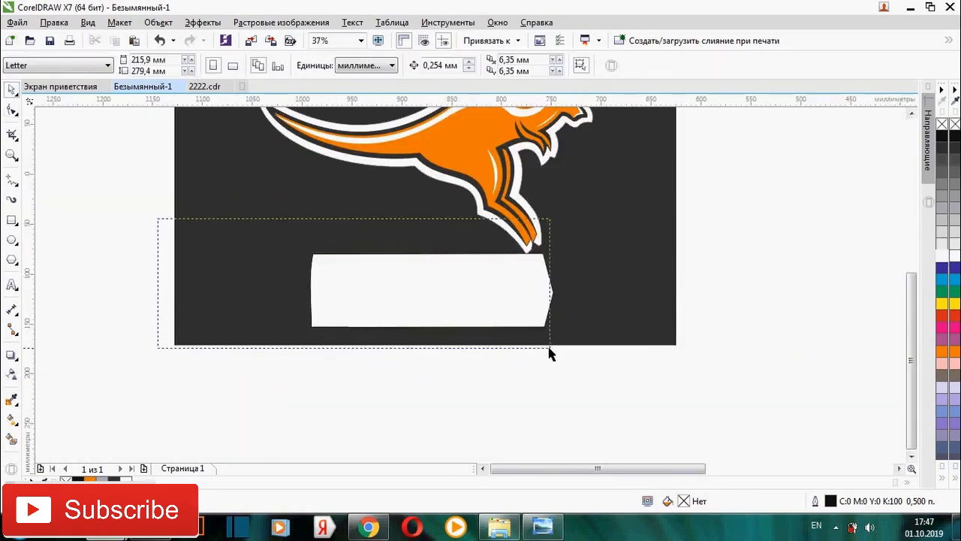
drag(549, 353, 549, 353)
key(shift+Page_Up)
Thicken the KANGO text's outline to 8 pt and recolour the letters orange with a black outline.
click(944, 357)
scroll(704, 250, down, 2)
scroll(674, 293, up, 2)
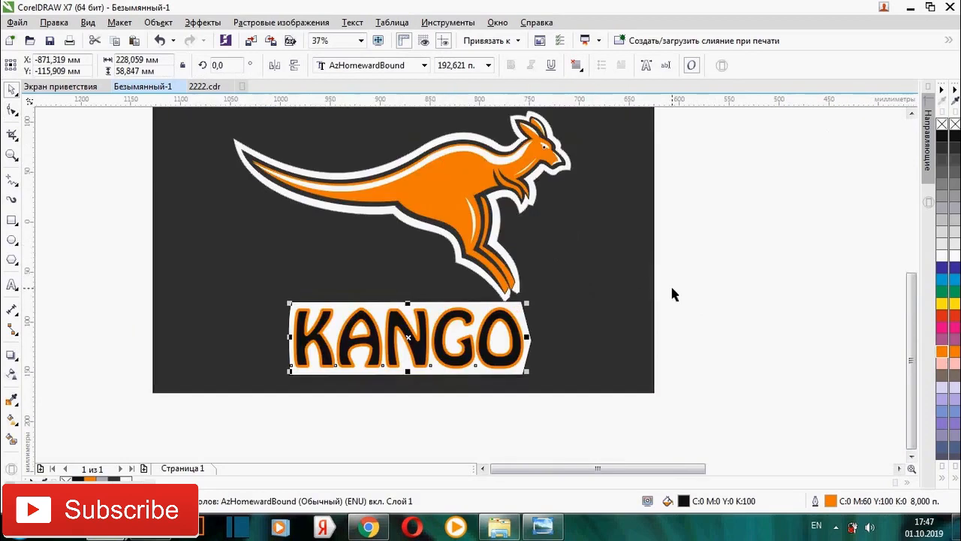
scroll(734, 338, down, 1)
click(734, 336)
Add nodes to the white frame's upper edge and bend it inwards around the tops of the letters N and G.
scroll(555, 327, up, 2)
key(F10)
scroll(536, 289, up, 1)
click(523, 283)
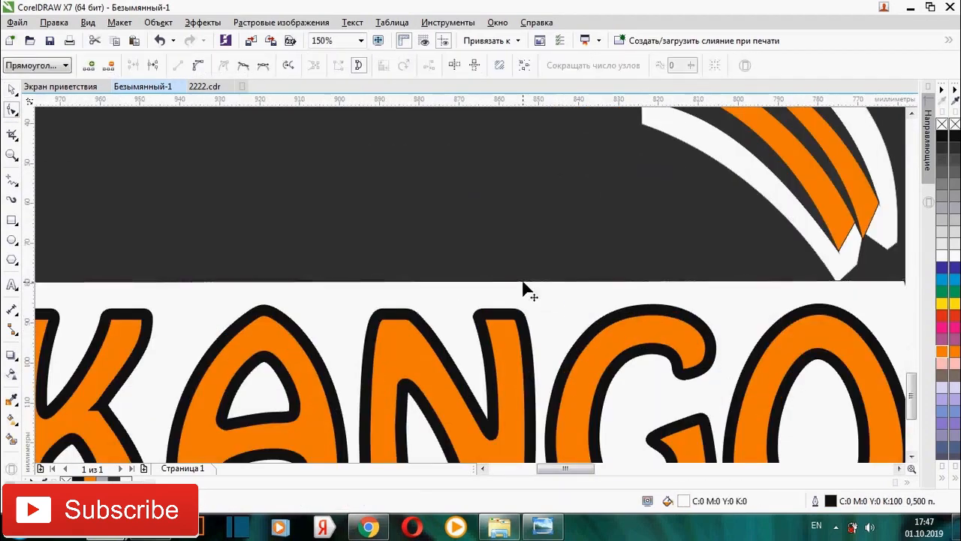
drag(554, 313, 552, 340)
click(579, 318)
click(199, 65)
drag(585, 312, 579, 307)
click(544, 310)
click(429, 296)
drag(459, 324, 419, 291)
scroll(460, 308, up, 1)
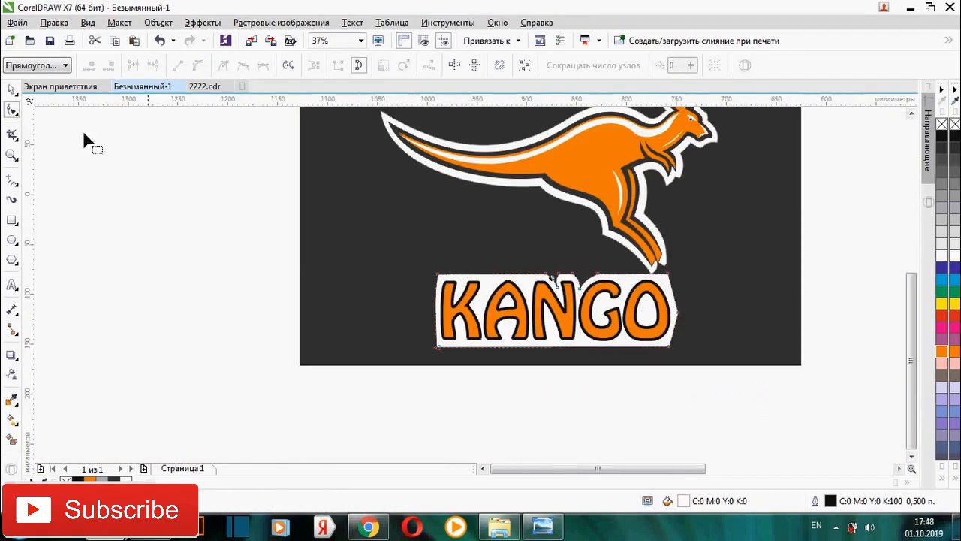
scroll(522, 340, down, 3)
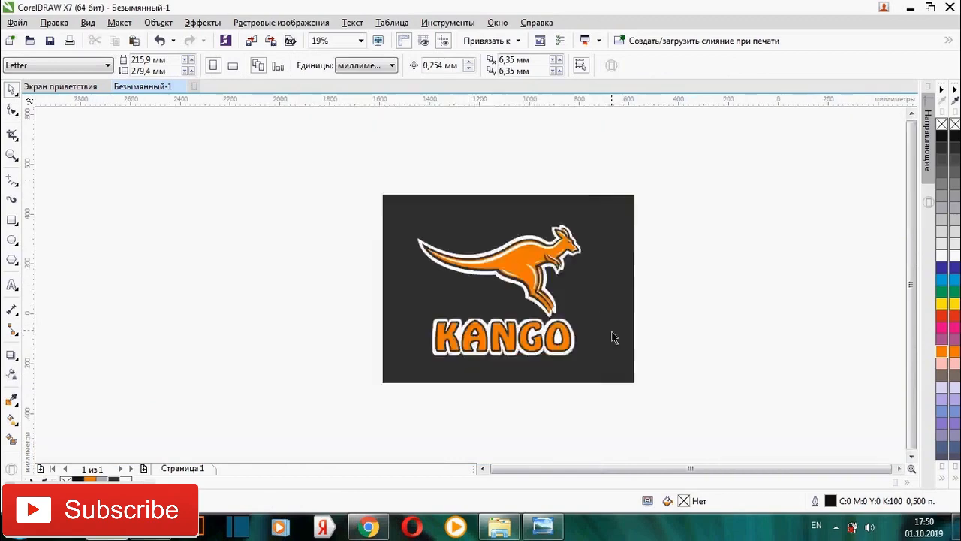
click(657, 324)
key(Delete)
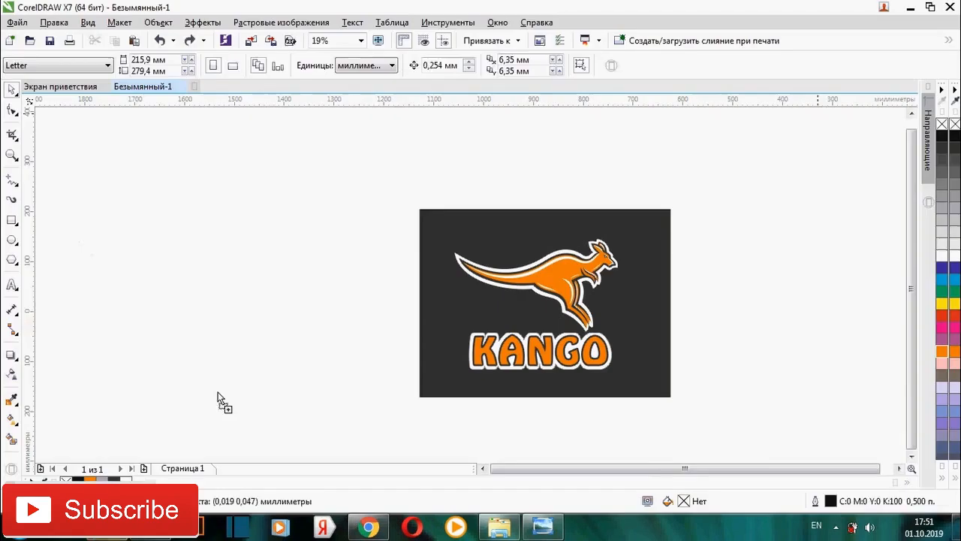
Place the blurred blue background image on the workspace, enlarge it and move the kangaroo and KANGO logo onto it.
drag(218, 392, 270, 306)
drag(356, 260, 422, 220)
drag(309, 284, 272, 259)
drag(401, 178, 638, 400)
drag(540, 303, 238, 281)
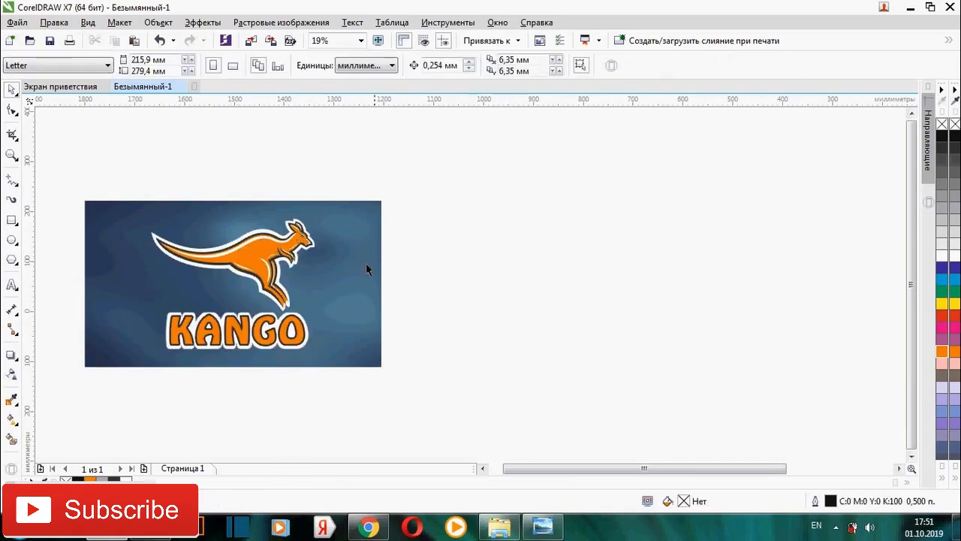
Draw a rectangle around the logo on the blue background image, narrower than the image.
drag(268, 133, 472, 307)
key(F6)
drag(274, 154, 495, 321)
key(space)
Align the blue background image with the rectangle and crop it to the rectangle's shape.
click(598, 194)
click(529, 177)
drag(545, 150, 551, 145)
drag(528, 175, 550, 177)
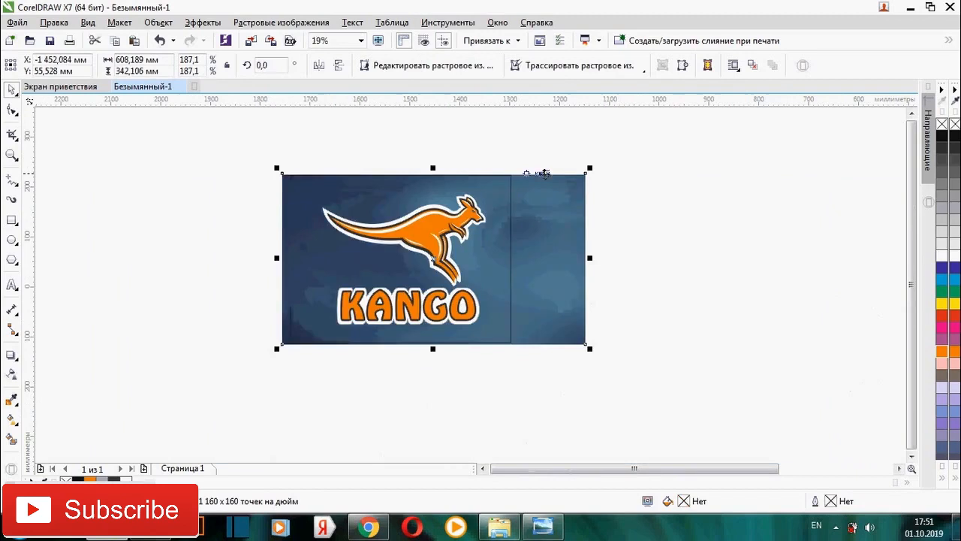
click(388, 157)
click(515, 210)
Scale the kangaroo and KANGO lettering down slightly together and reposition them on the cropped background.
drag(290, 150, 501, 346)
drag(489, 192, 480, 198)
drag(404, 254, 401, 255)
click(564, 206)
Remove the outline from the cropped blue background.
scroll(458, 233, up, 1)
scroll(454, 293, down, 1)
click(501, 275)
right_click(941, 124)
Select the kangaroo and KANGO lettering together and nudge them left on the blue background.
drag(273, 187, 496, 366)
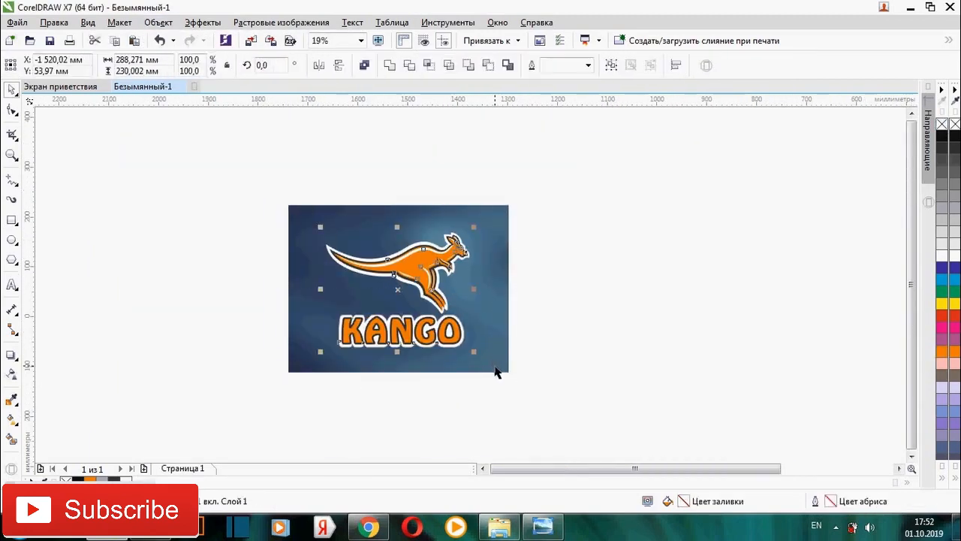
key(Left)
key(Left)
key(Left)
key(Left)
key(Left)
key(Left)
key(Left)
key(Left)
key(Left)
key(Left)
key(Left)
key(Left)
key(Left)
key(Left)
key(Left)
key(Left)
key(Left)
key(Left)
key(Left)
key(Left)
click(610, 296)
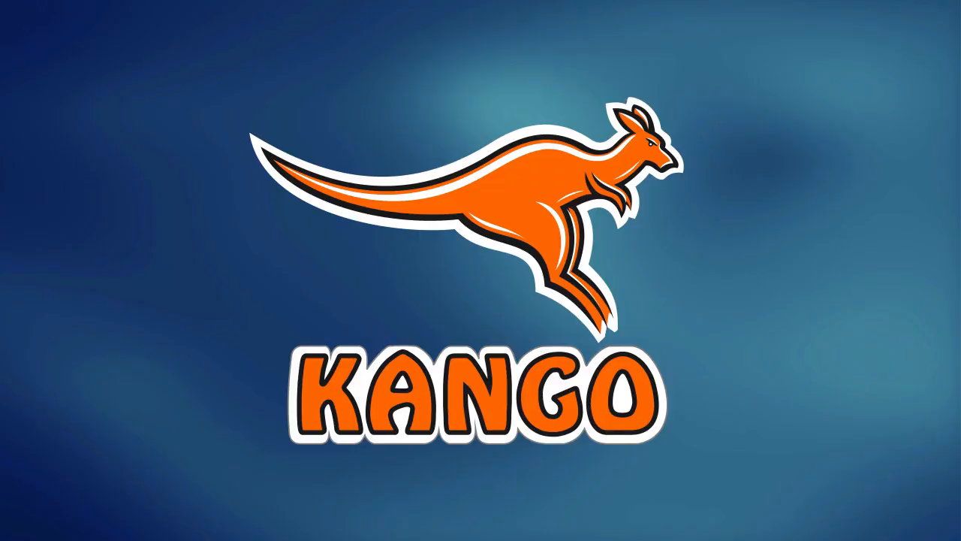